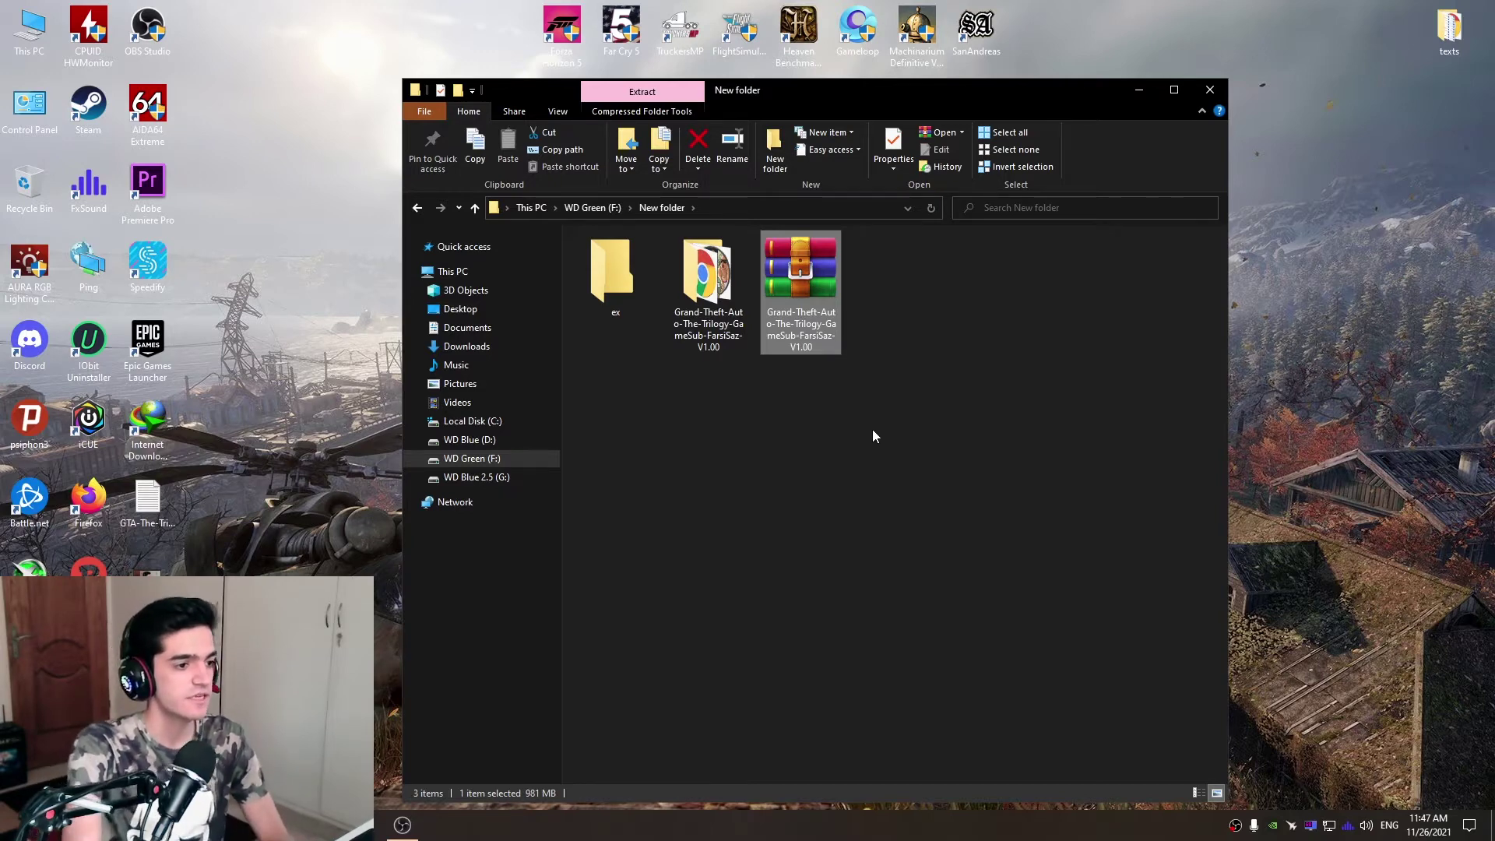
left_click(837, 412)
right_click(806, 299)
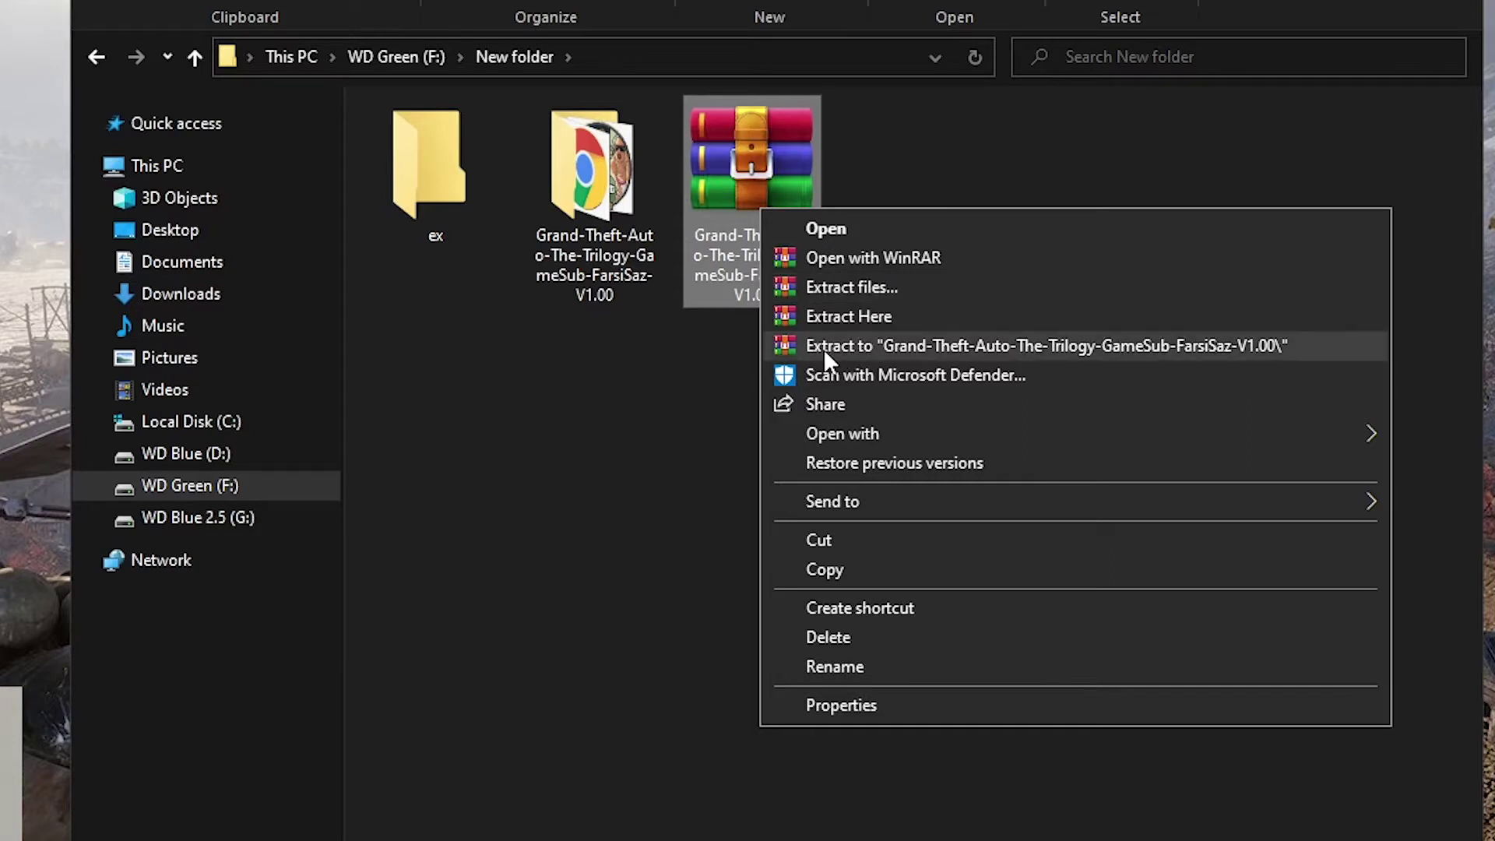
left_click(699, 379)
left_click(700, 380)
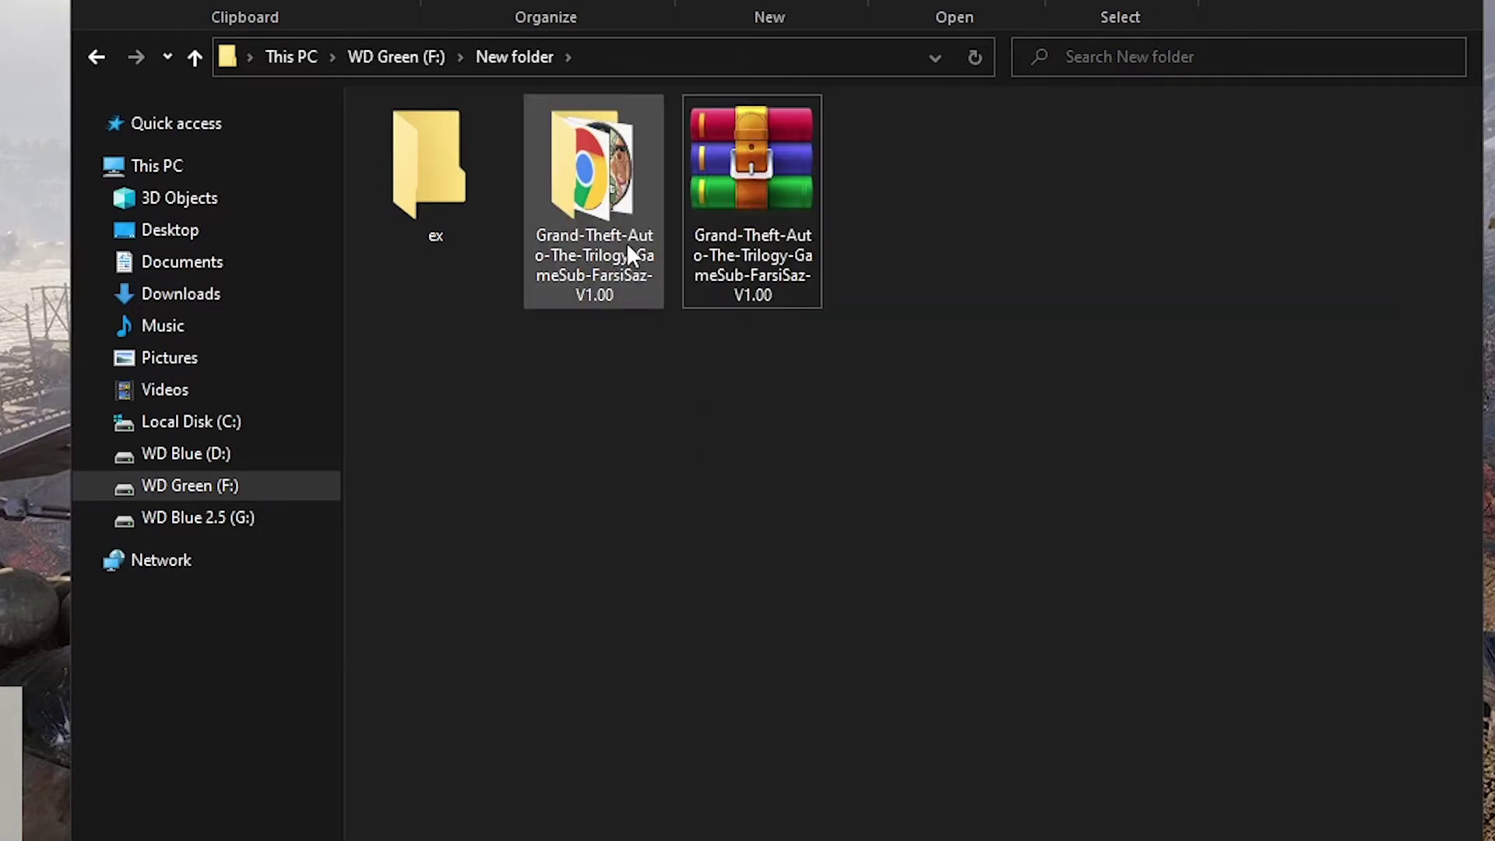
Open the extracted Grand-Theft-Auto-The-Trilogy-GameSub-FarsiSaz-V1.00 folder and launch the Grand Theft Auto The Trilogy FarsiSaz V1.00 installer.
double_click(604, 224)
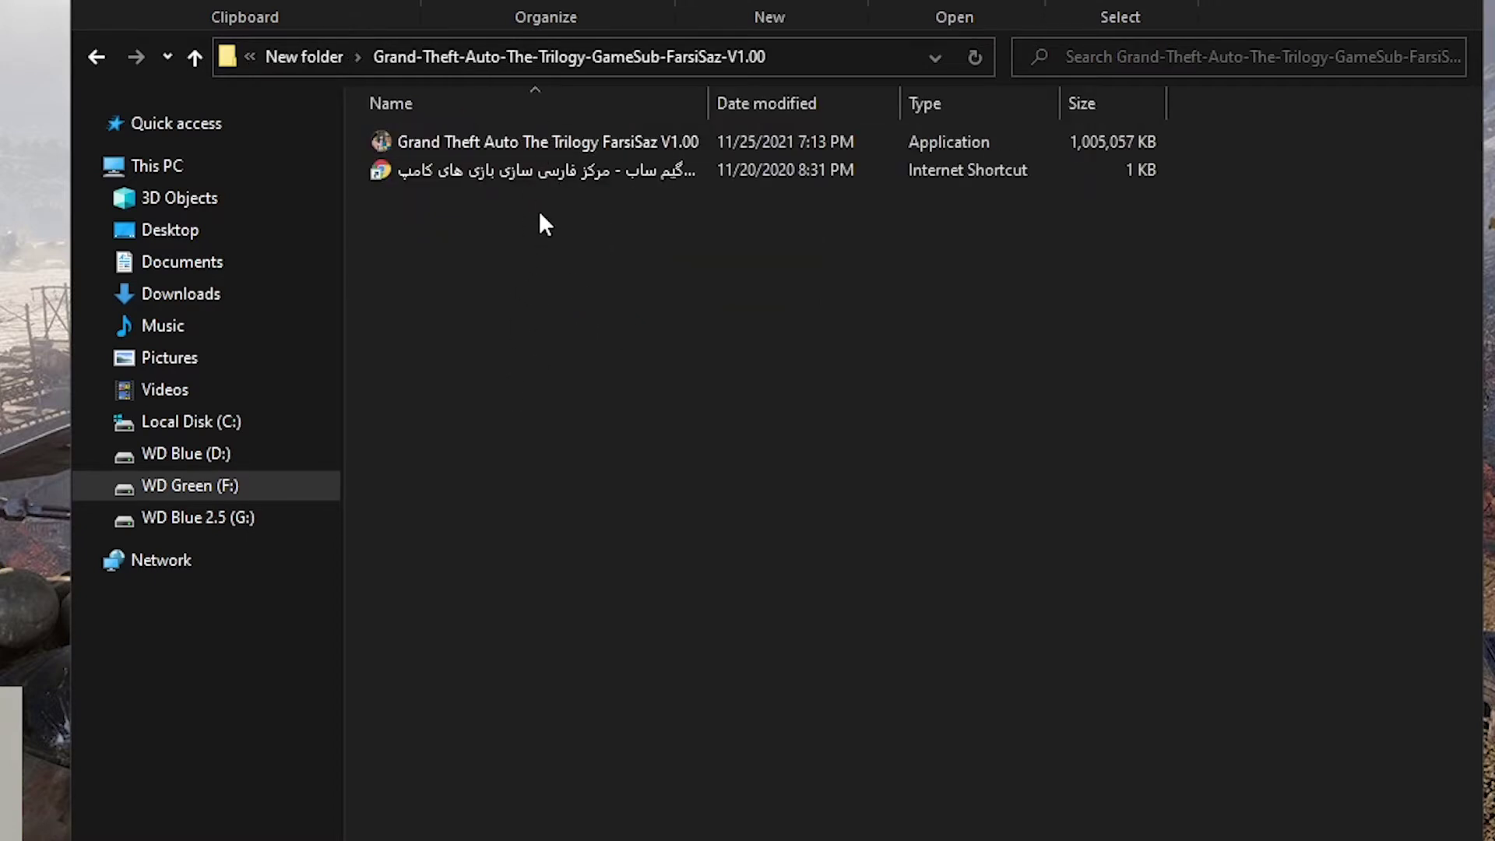
left_click_drag(708, 109, 806, 115)
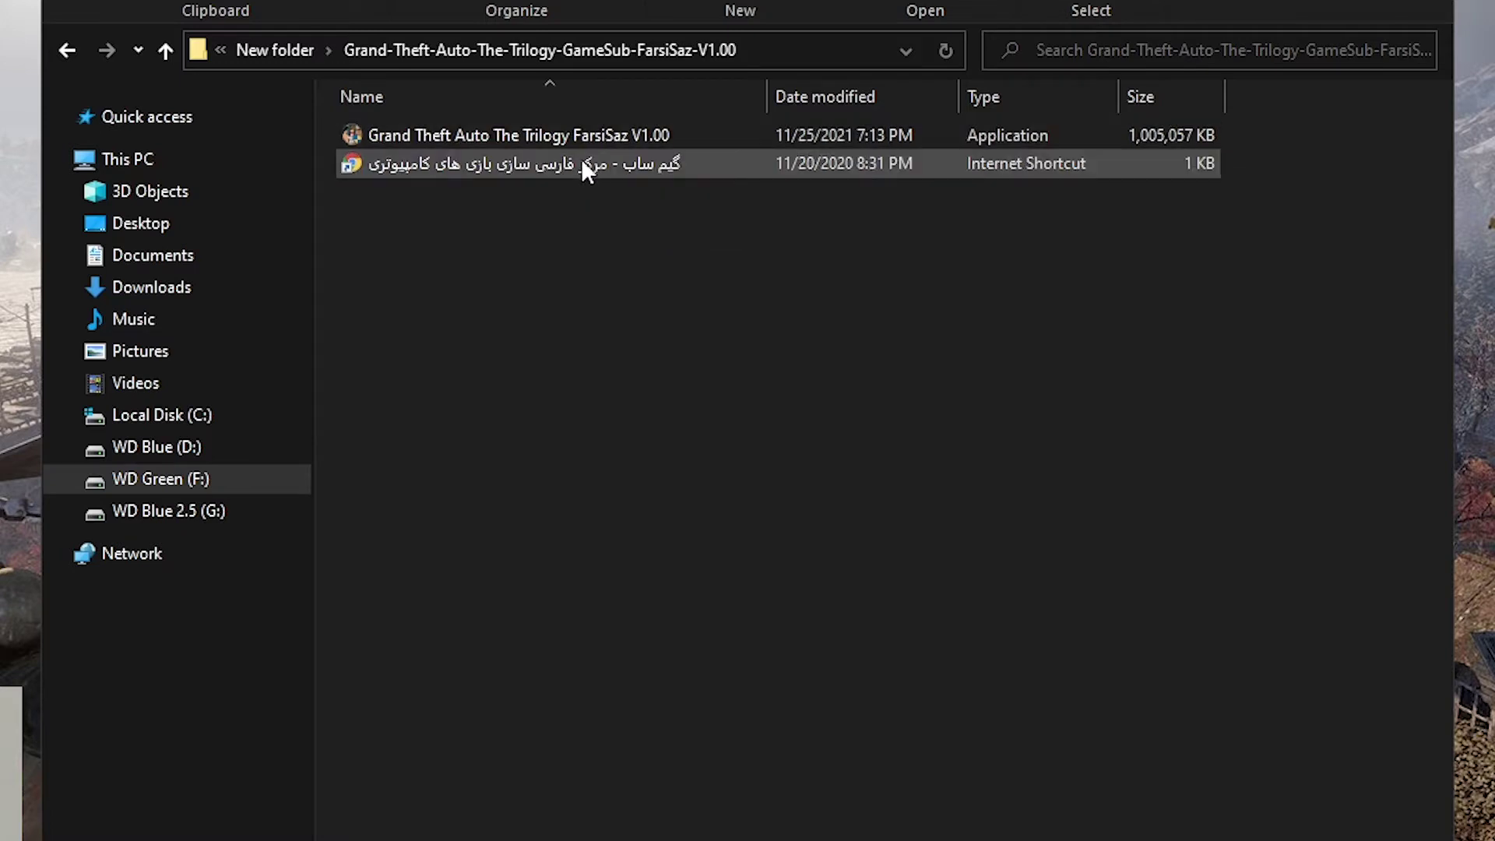
double_click(571, 134)
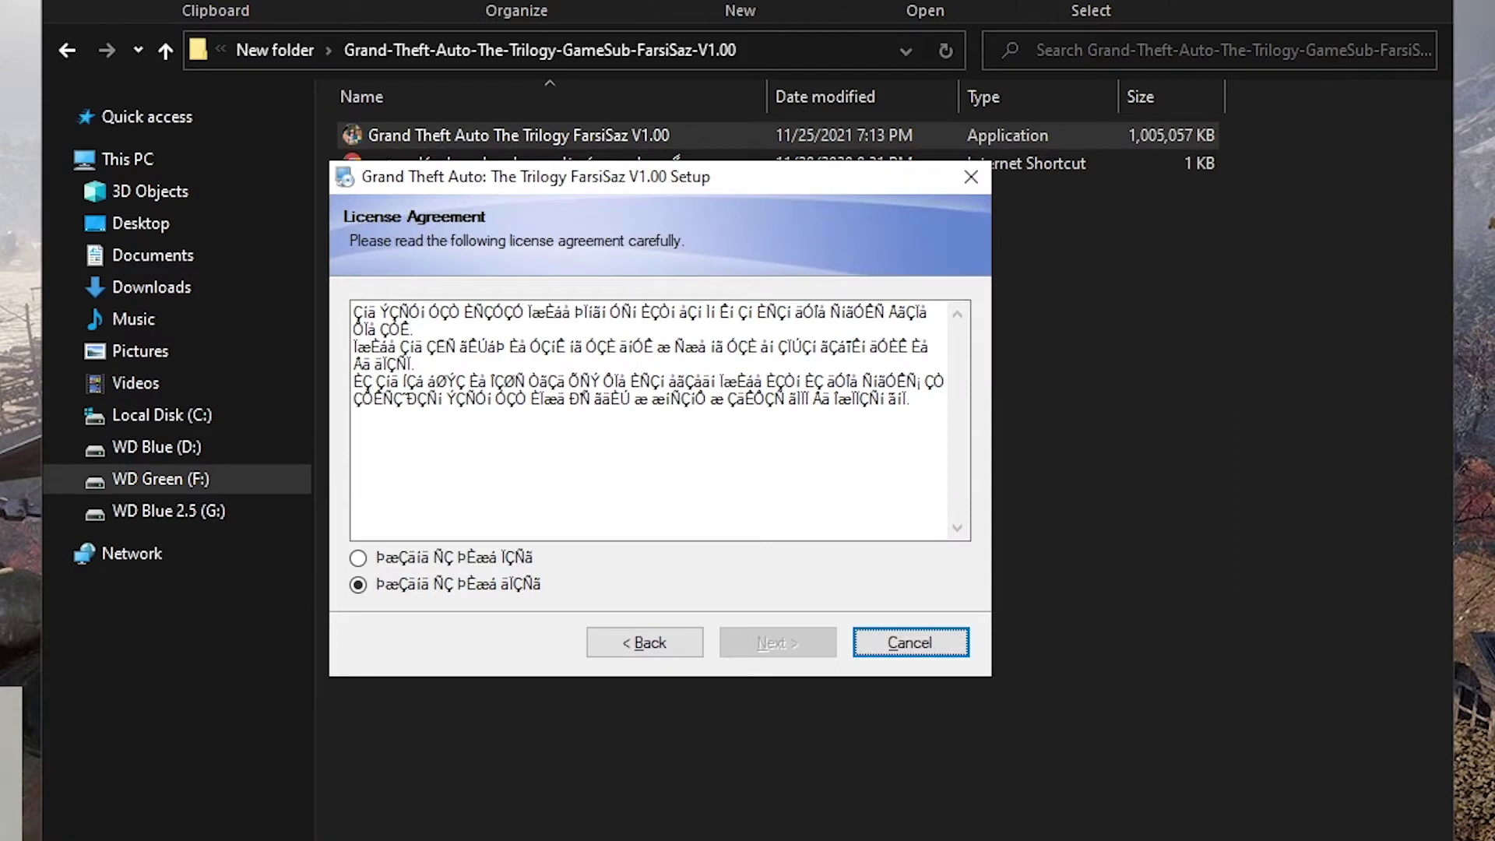
Accept the setup's license agreement and continue to the installation folder page.
left_click_drag(697, 179, 759, 183)
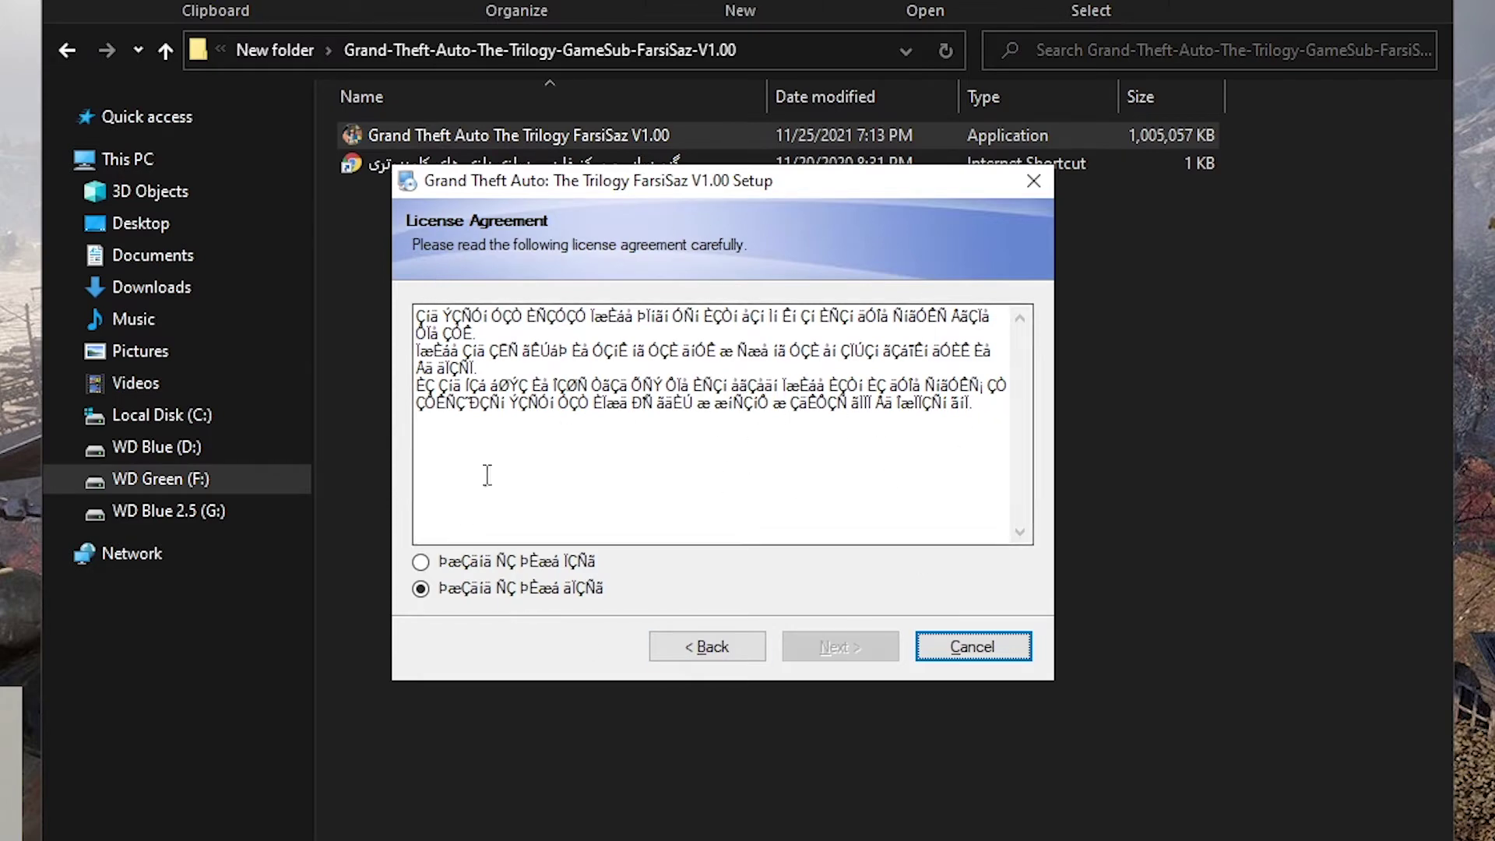
left_click(421, 562)
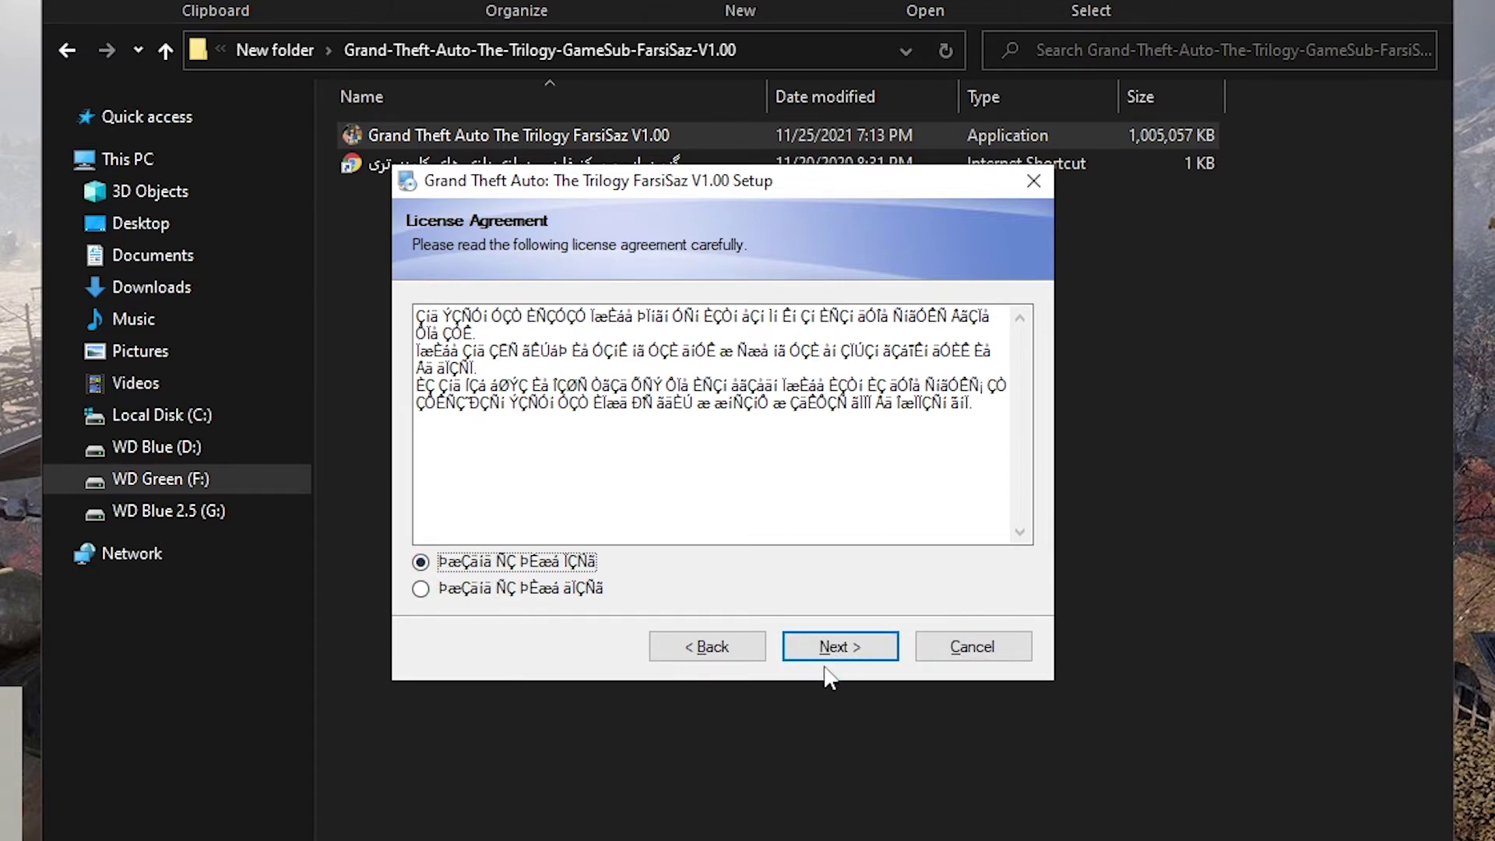
left_click(842, 648)
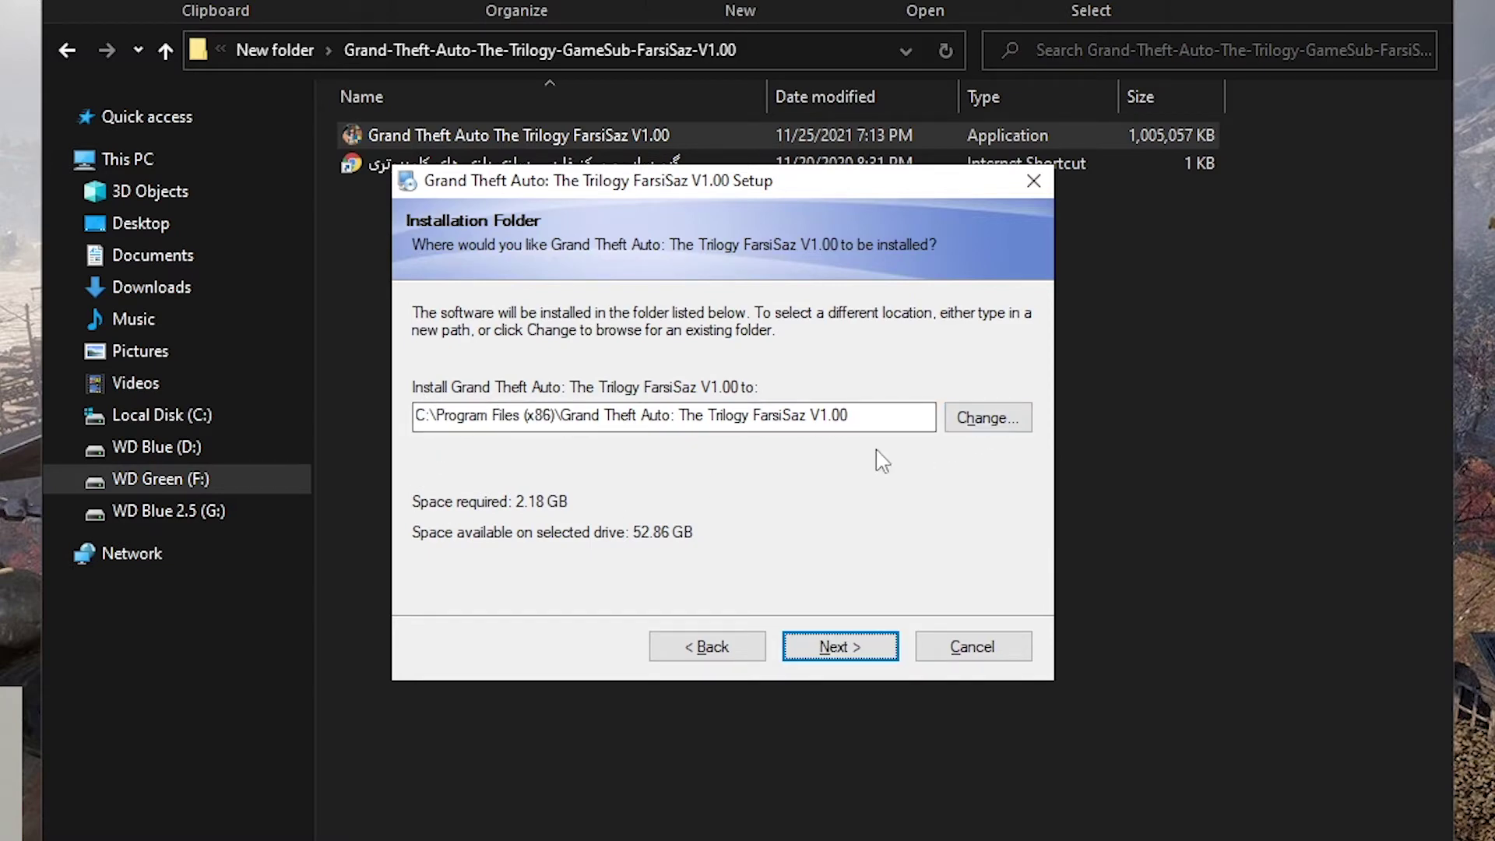
Set the installation folder to F:\New folder\ex by browsing to it on the WD Green (F:) drive.
left_click(1006, 418)
left_click(564, 354)
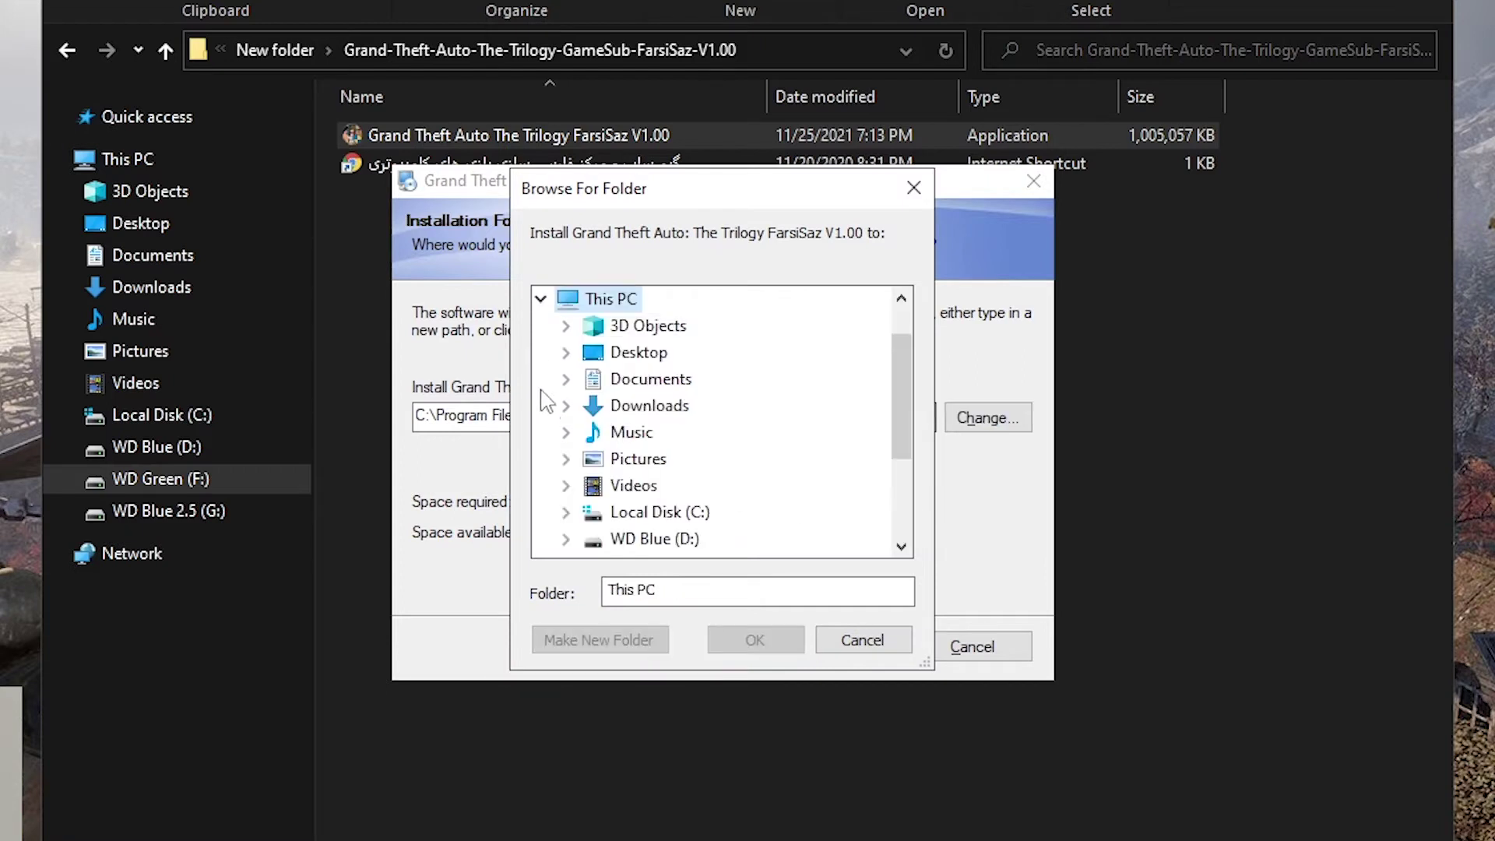
scroll(681, 483, "down", 1)
left_click(669, 483)
double_click(665, 484)
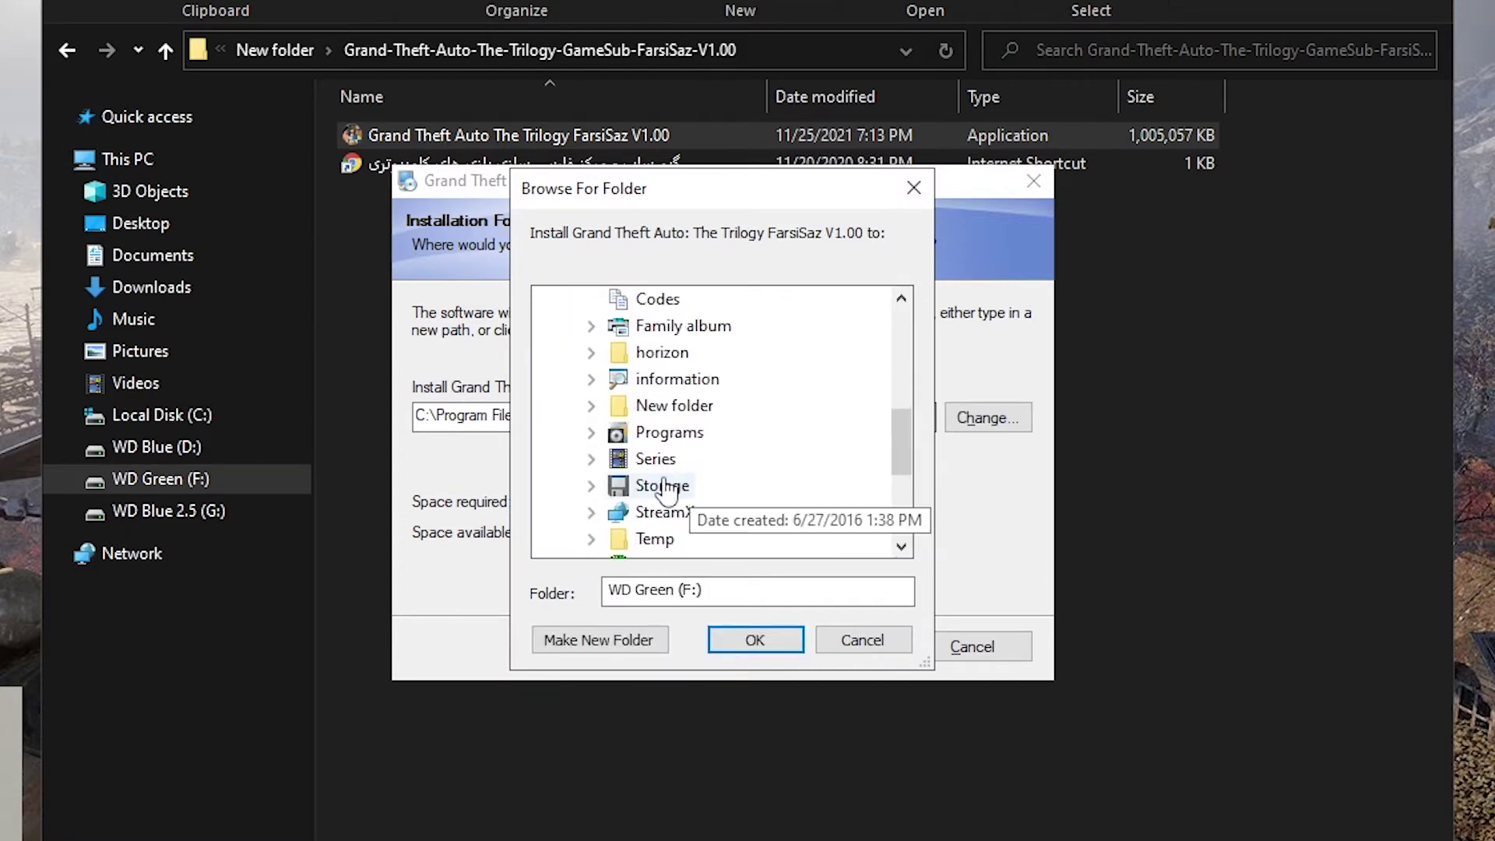
double_click(671, 407)
left_click(668, 432)
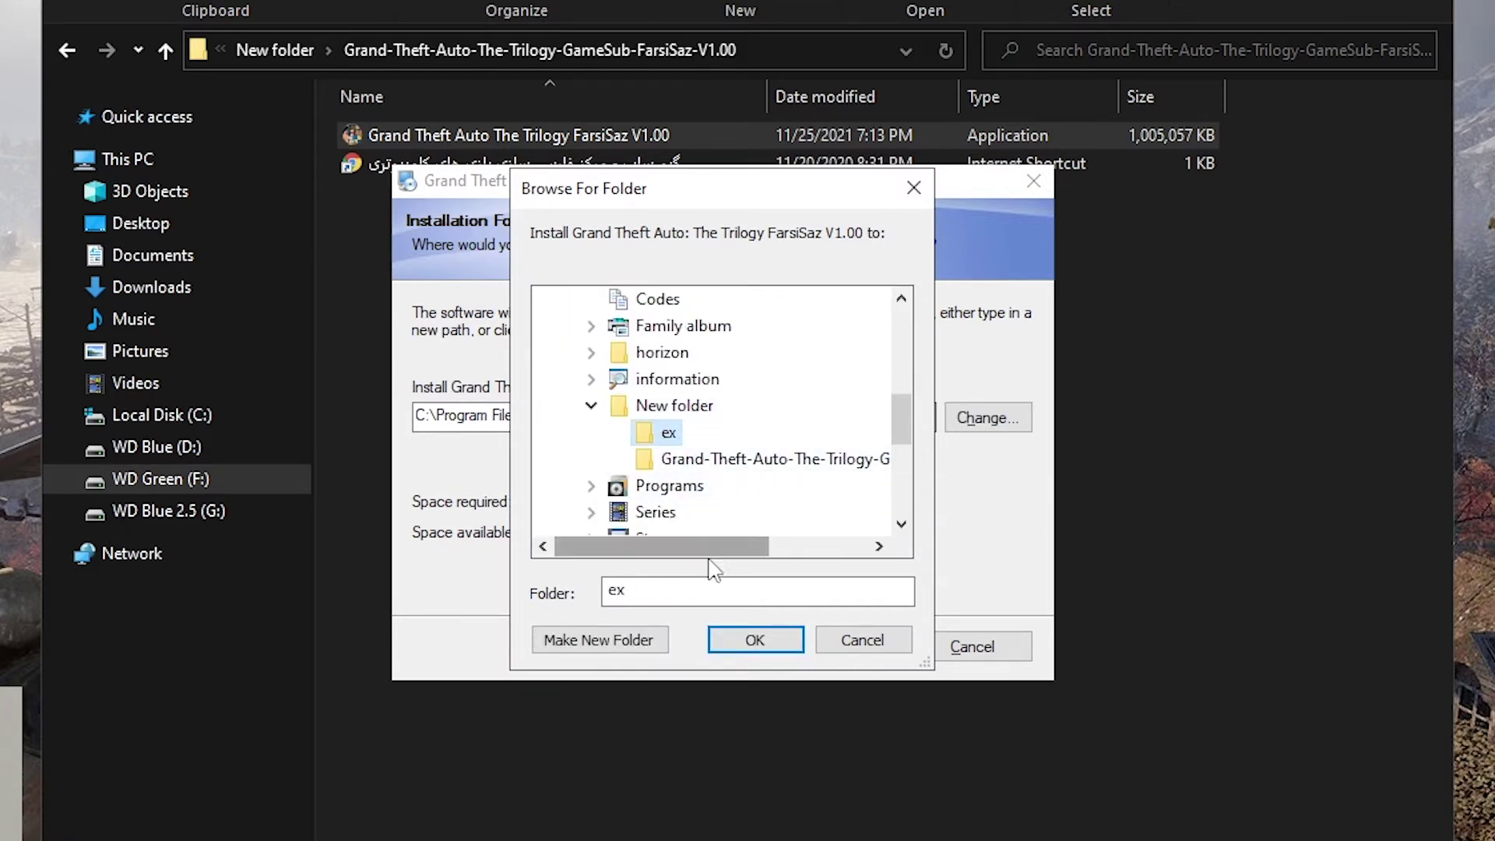
left_click(755, 639)
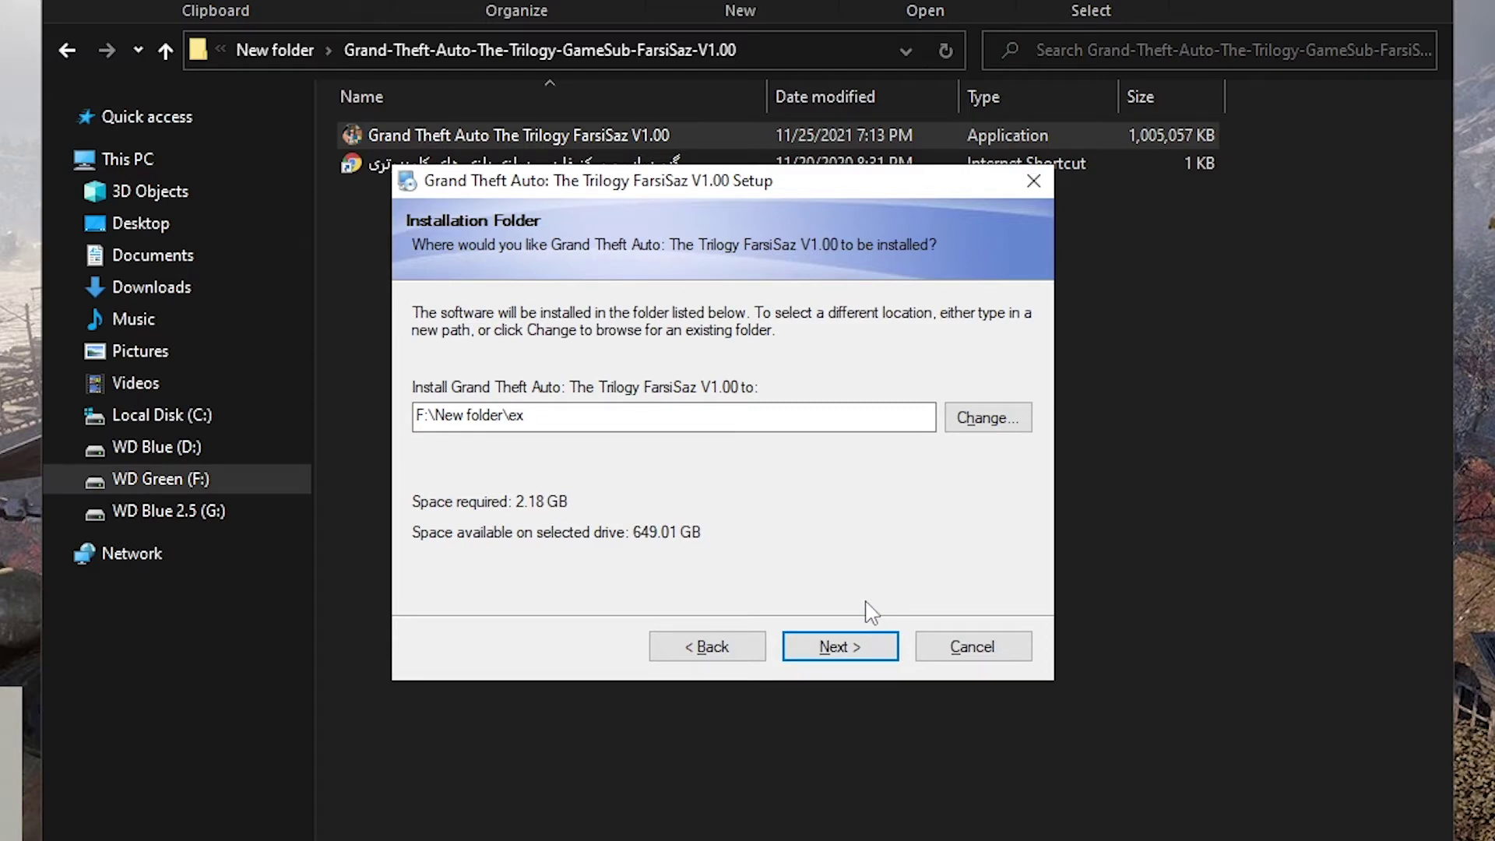
Install the FarsiSaz package with the chosen settings and finish the setup wizard.
left_click(862, 646)
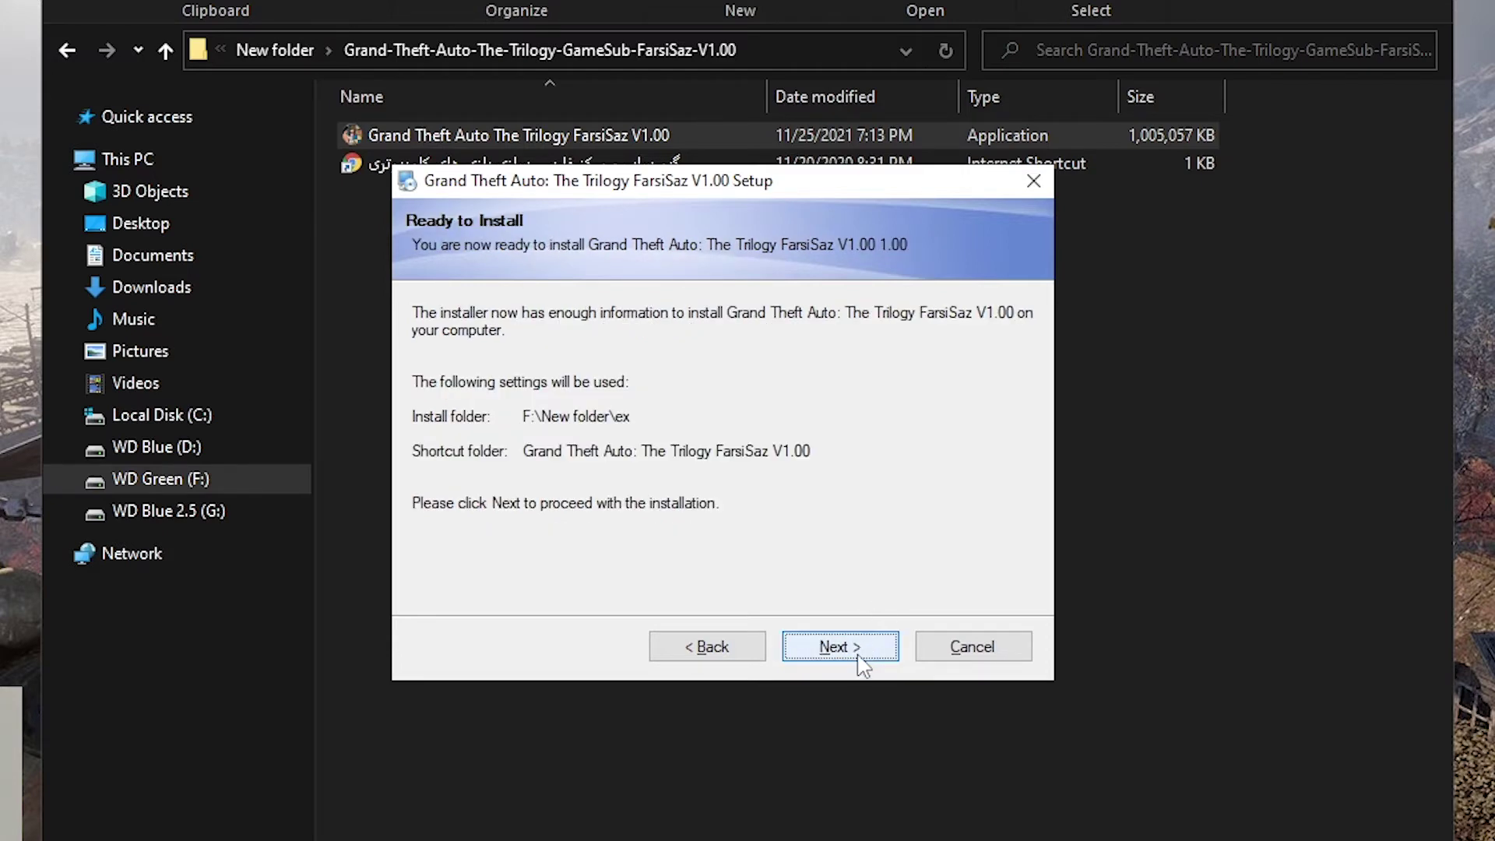
left_click(859, 660)
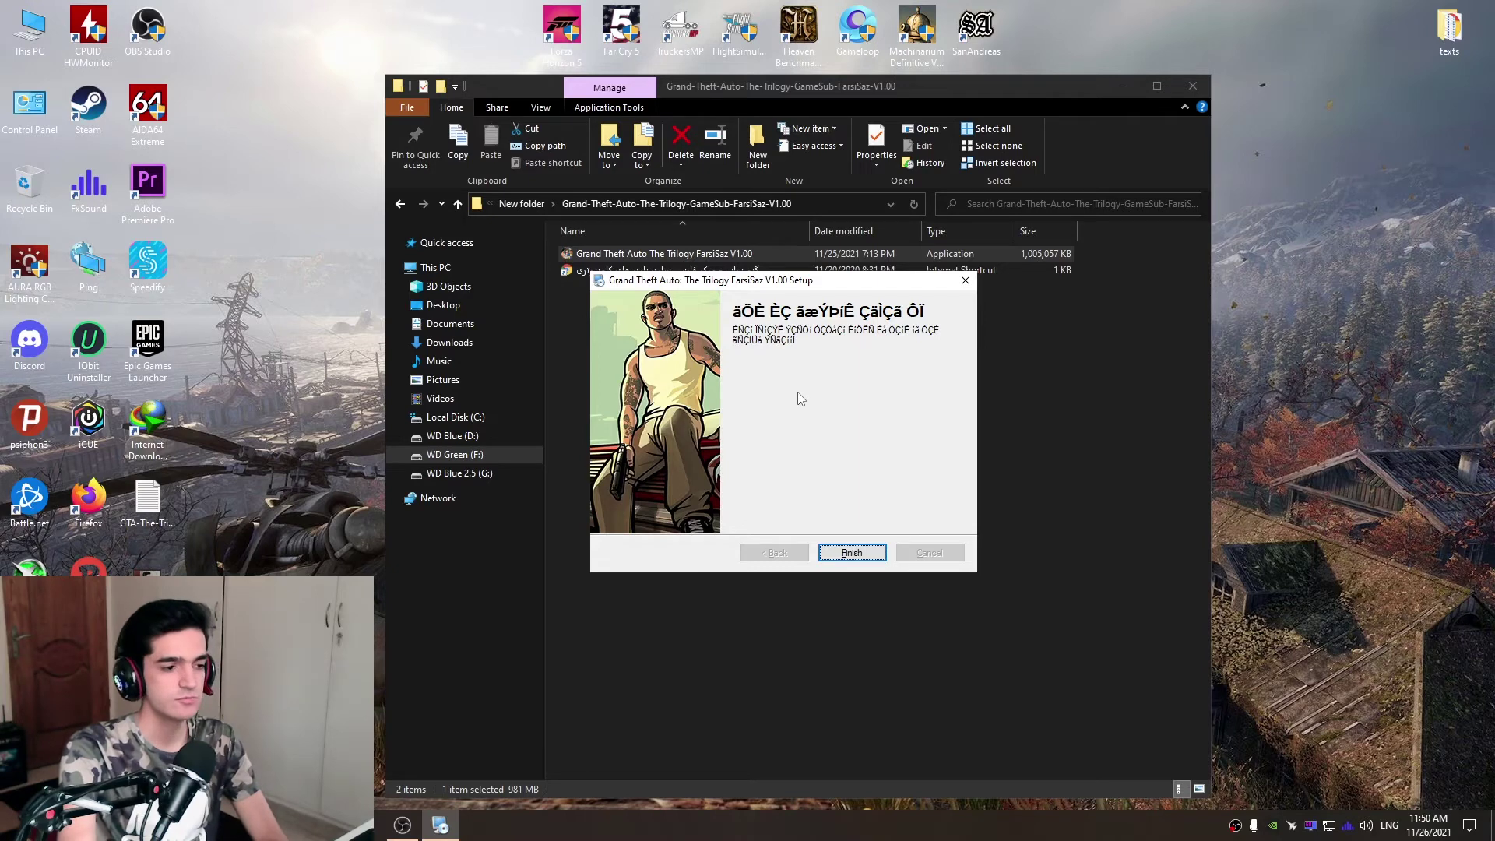
left_click(857, 553)
Open the ex folder inside New folder and examine its contents, including the GTA-The-Trilogy-Delete-FarsiSaz batch file.
key("alt+Left")
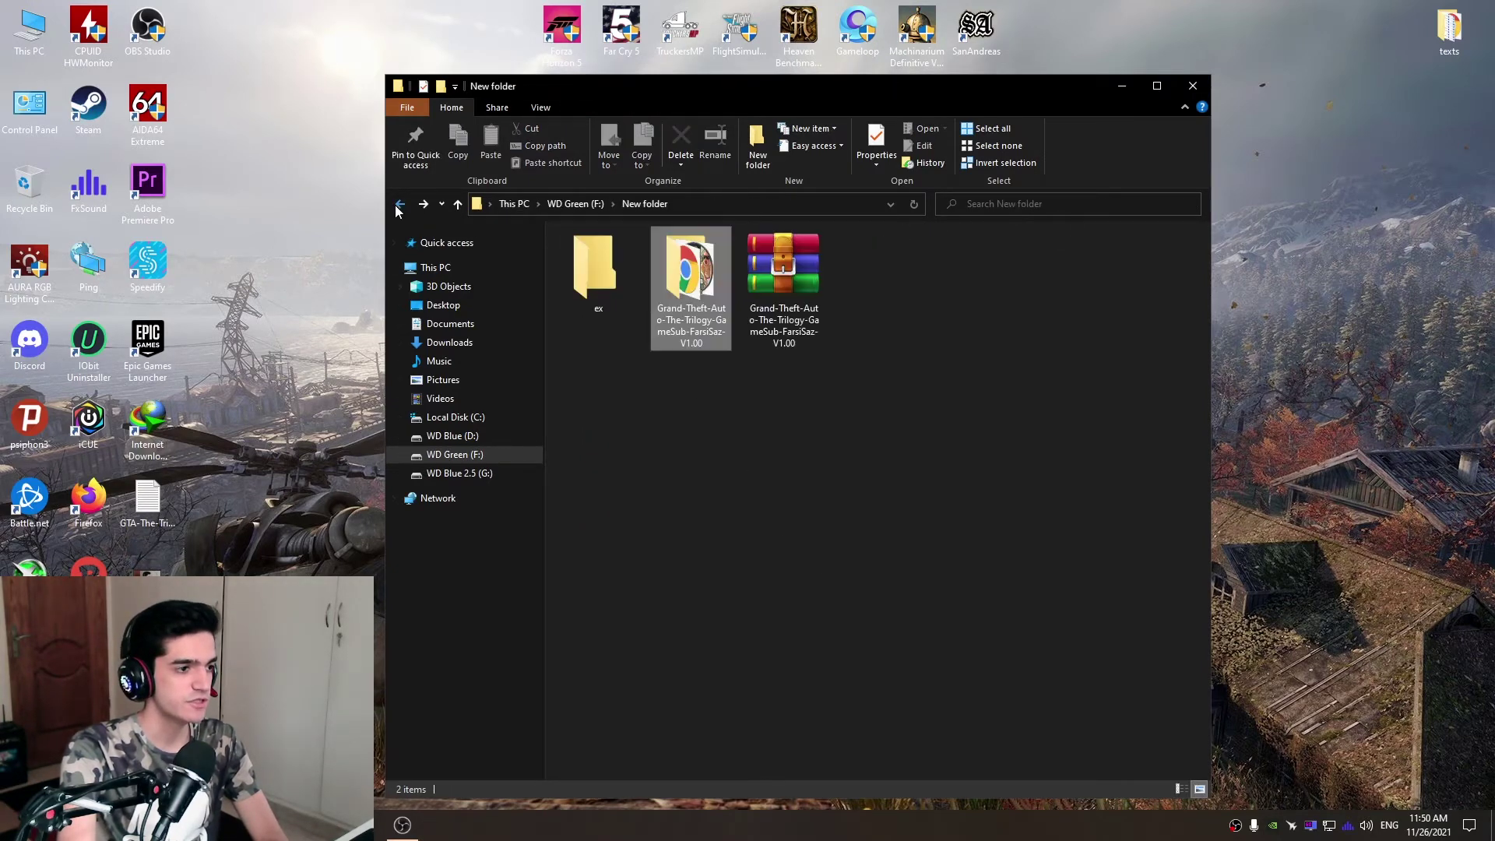
double_click(598, 306)
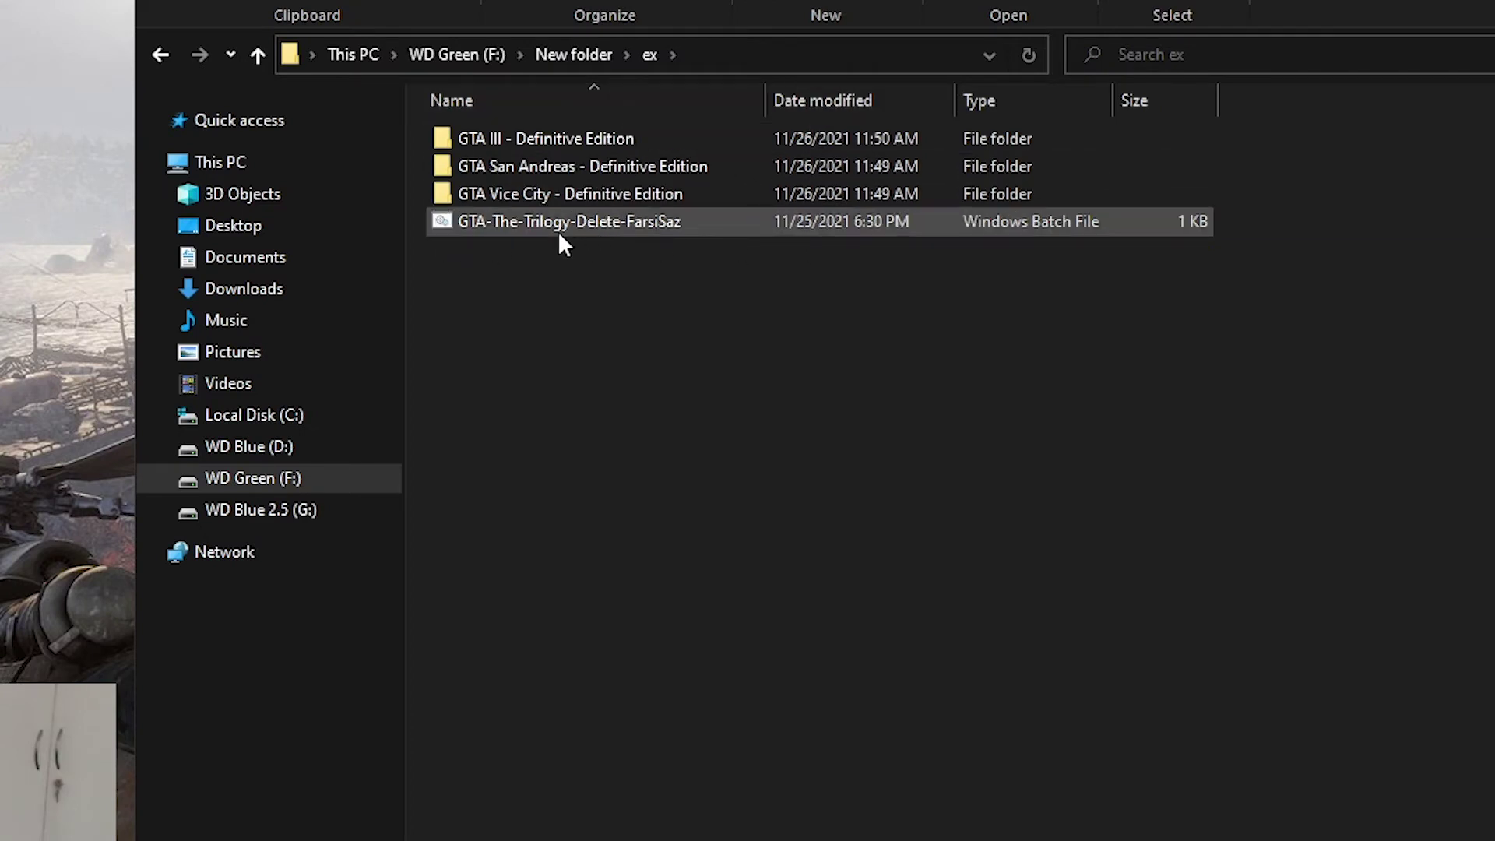
left_click(608, 226)
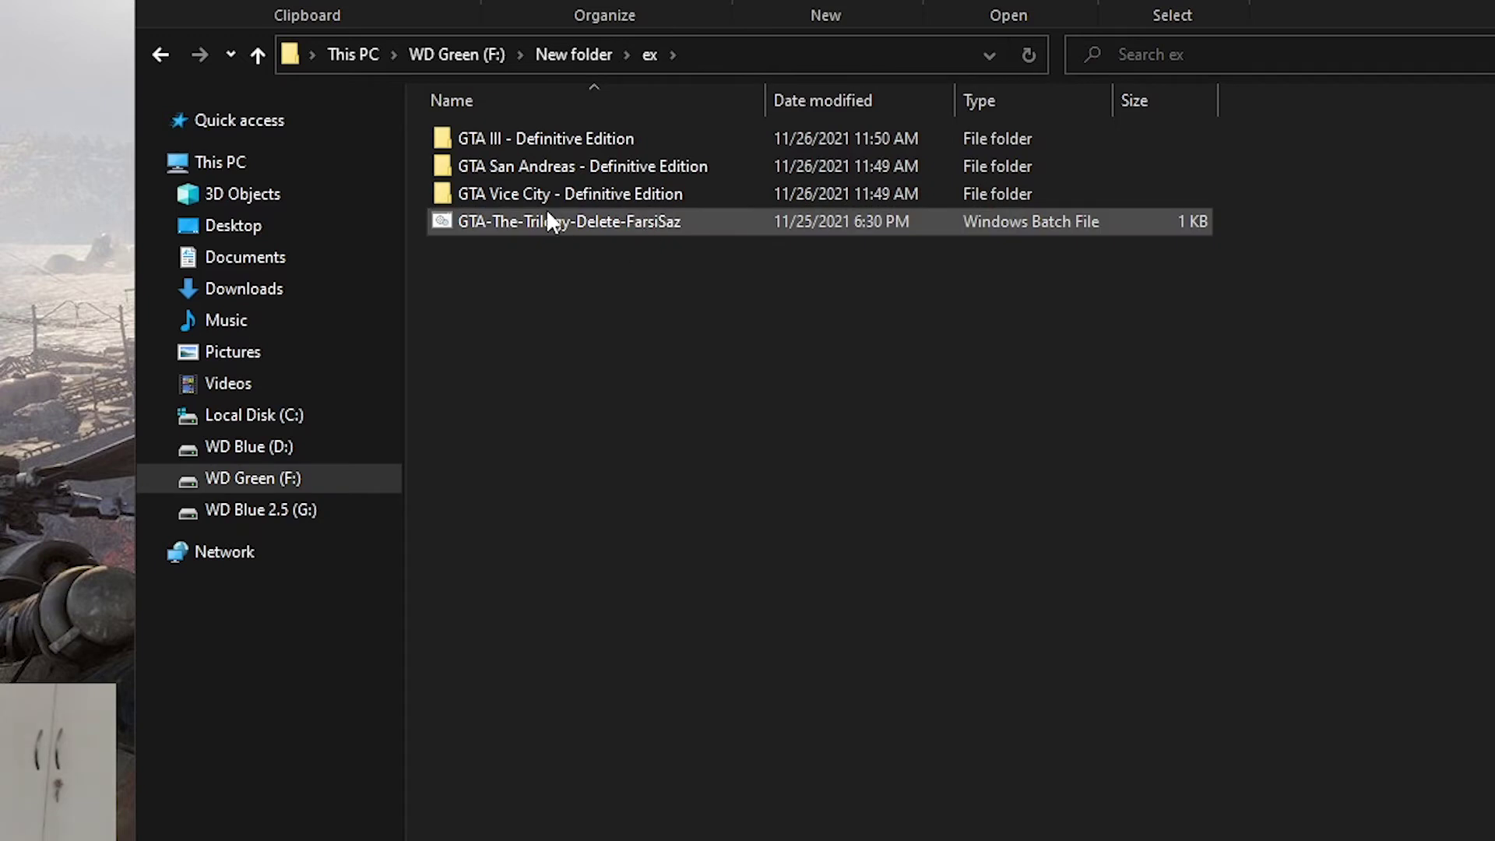
left_click(708, 246)
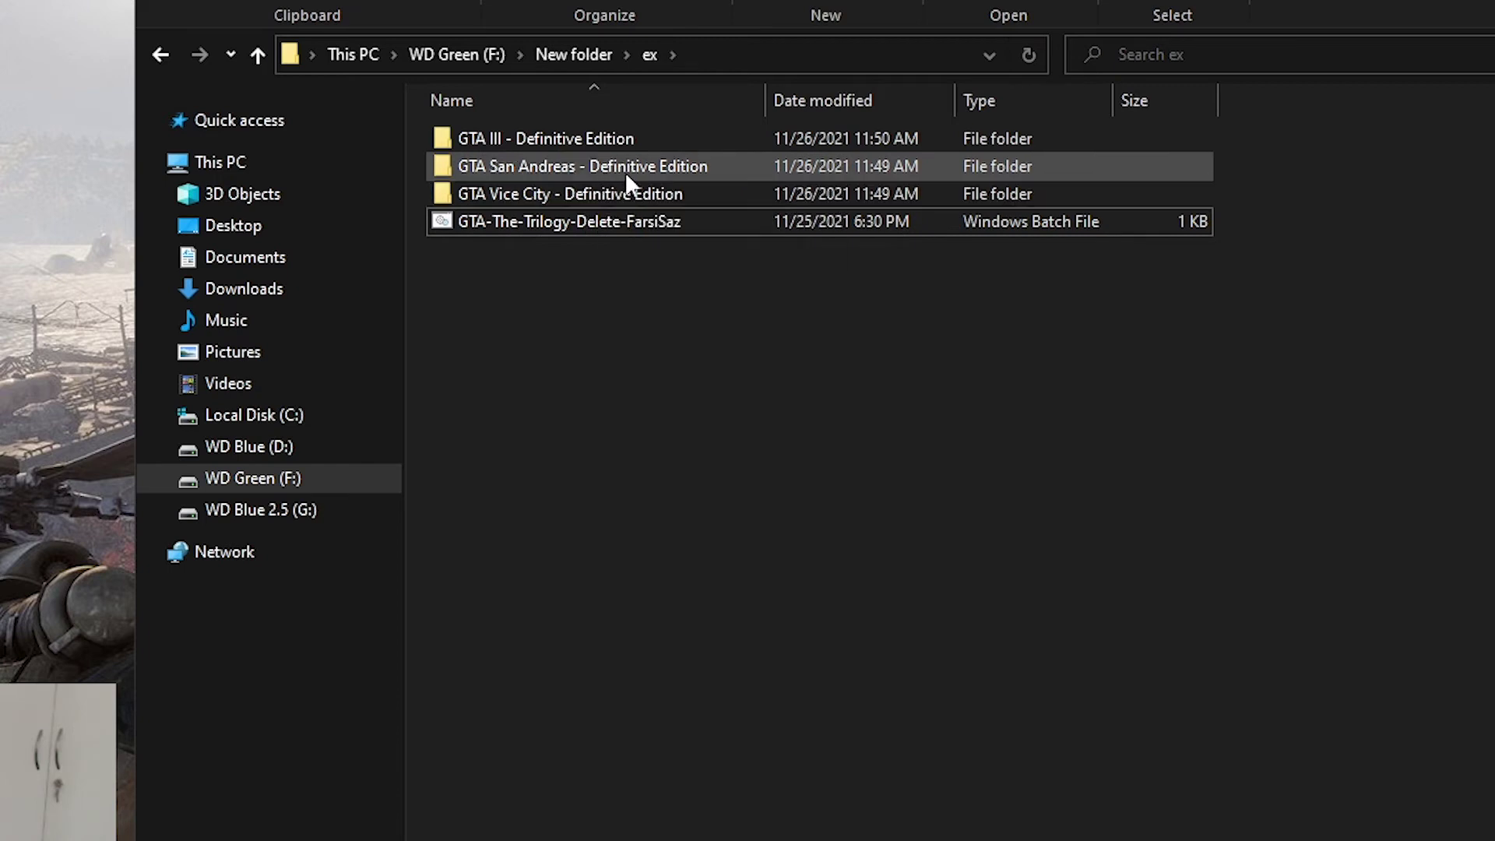
Copy the Gameface folder from the GTA San Andreas - Definitive Edition folder in ex.
double_click(737, 165)
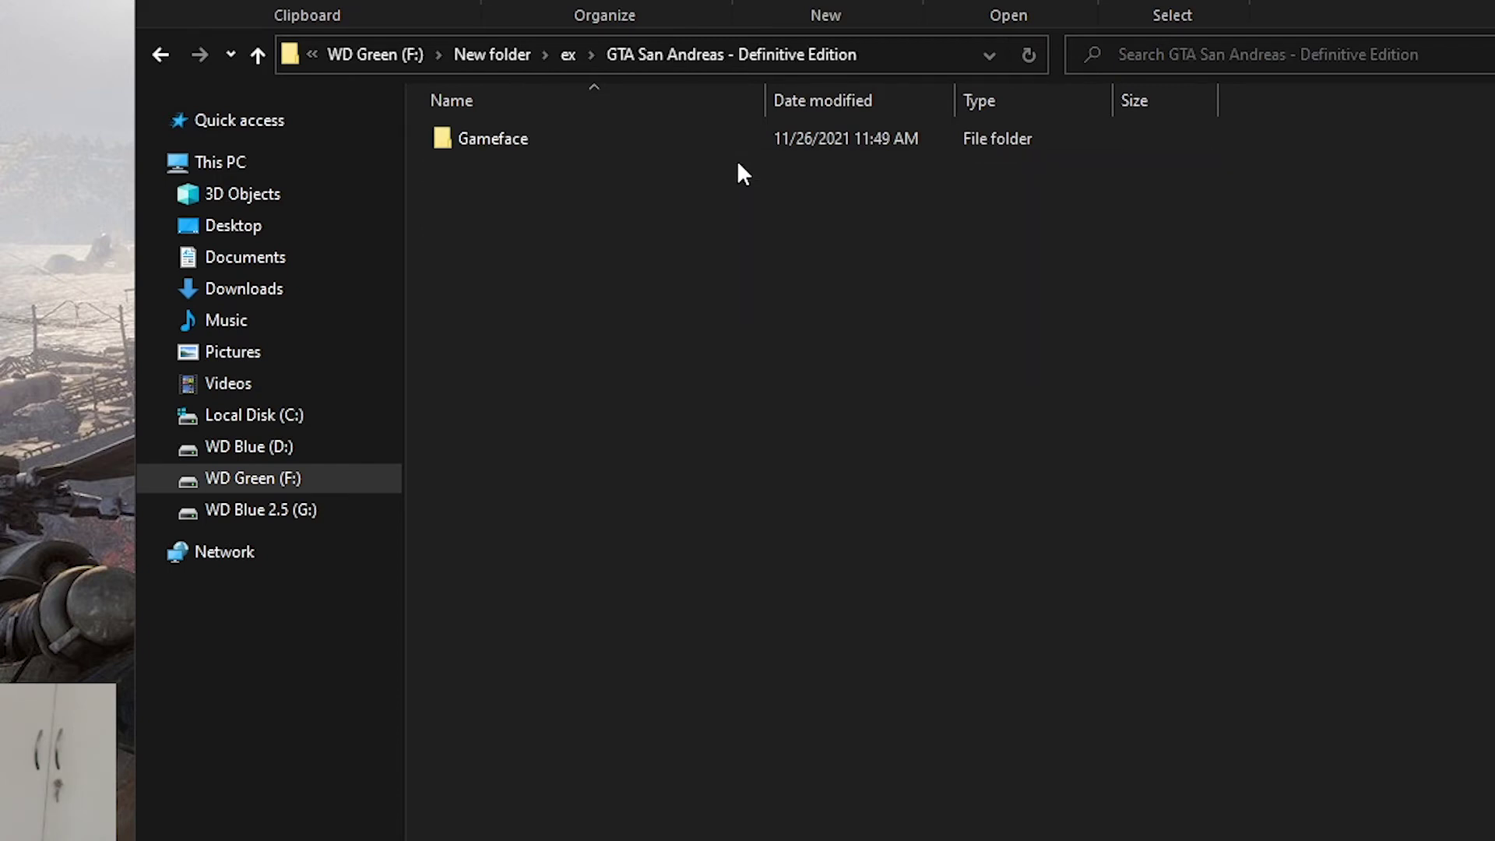
left_click(528, 148)
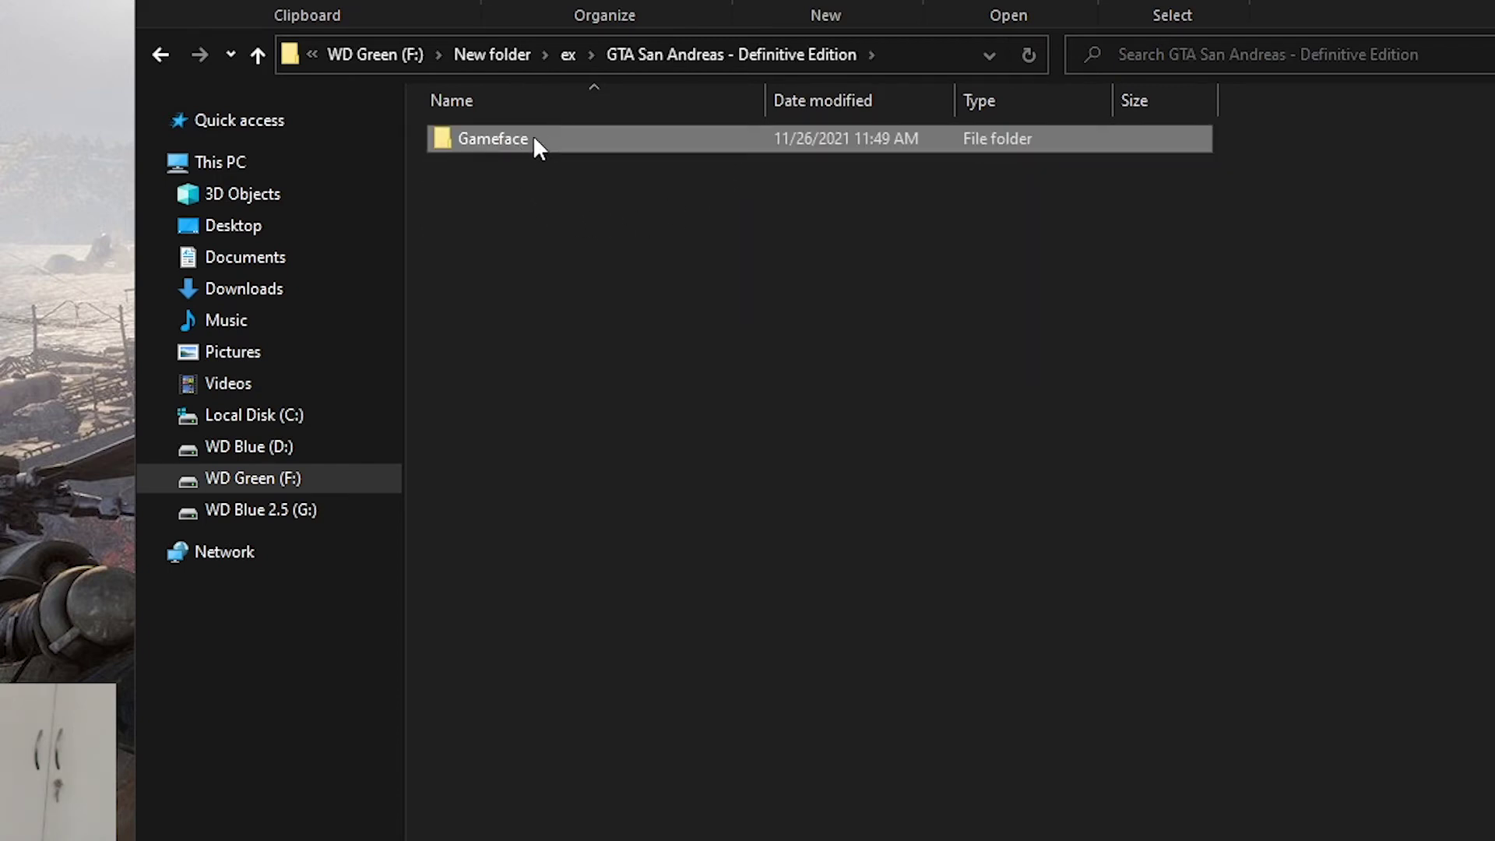
right_click(562, 140)
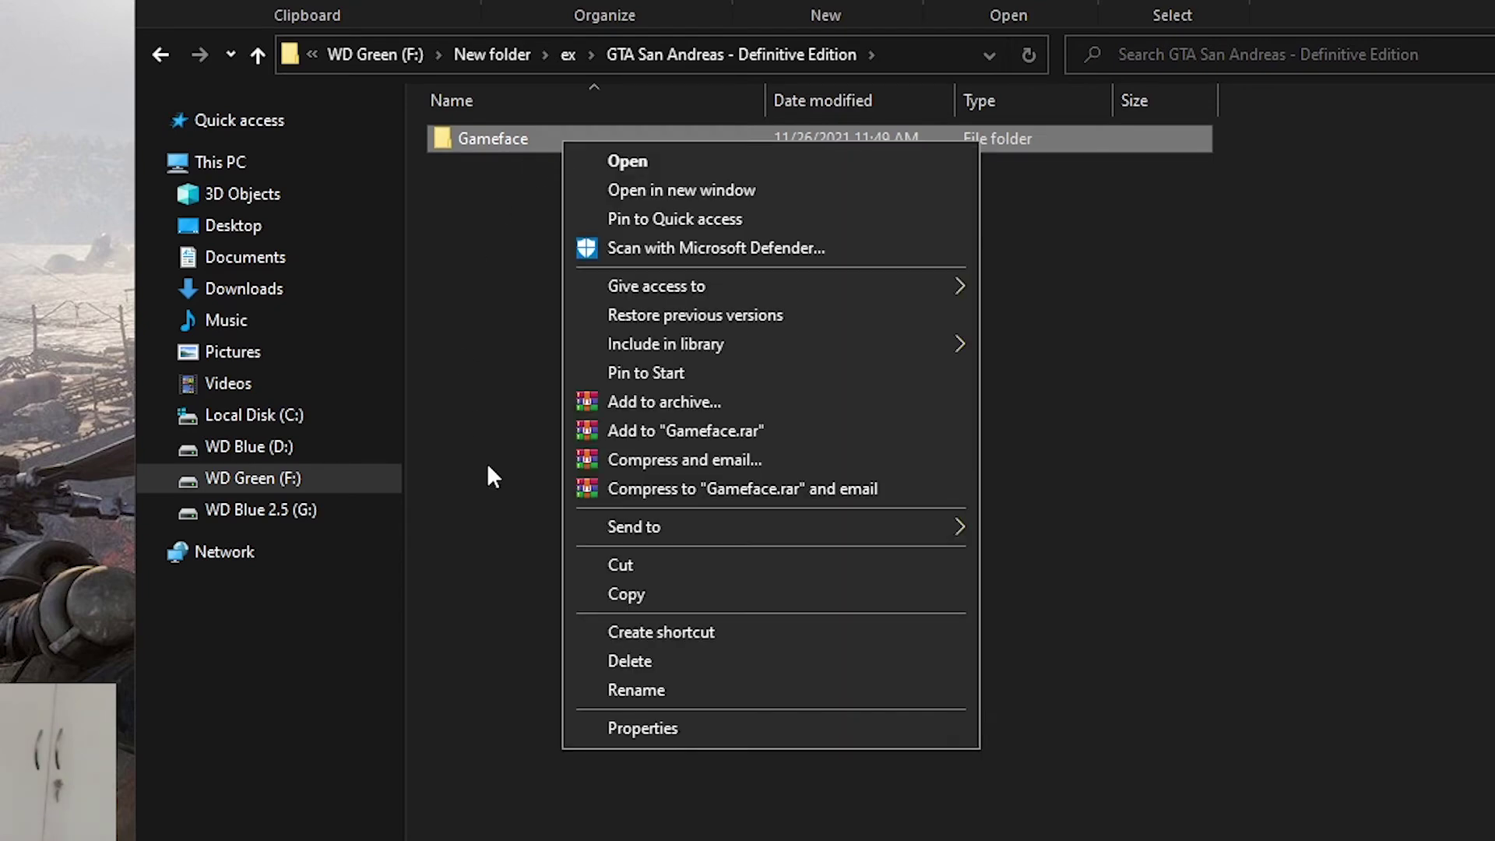
left_click(625, 595)
Open the game's GTA San Andreas - Definitive Edition folder under Games on the WD Blue (D:) drive.
left_click(319, 450)
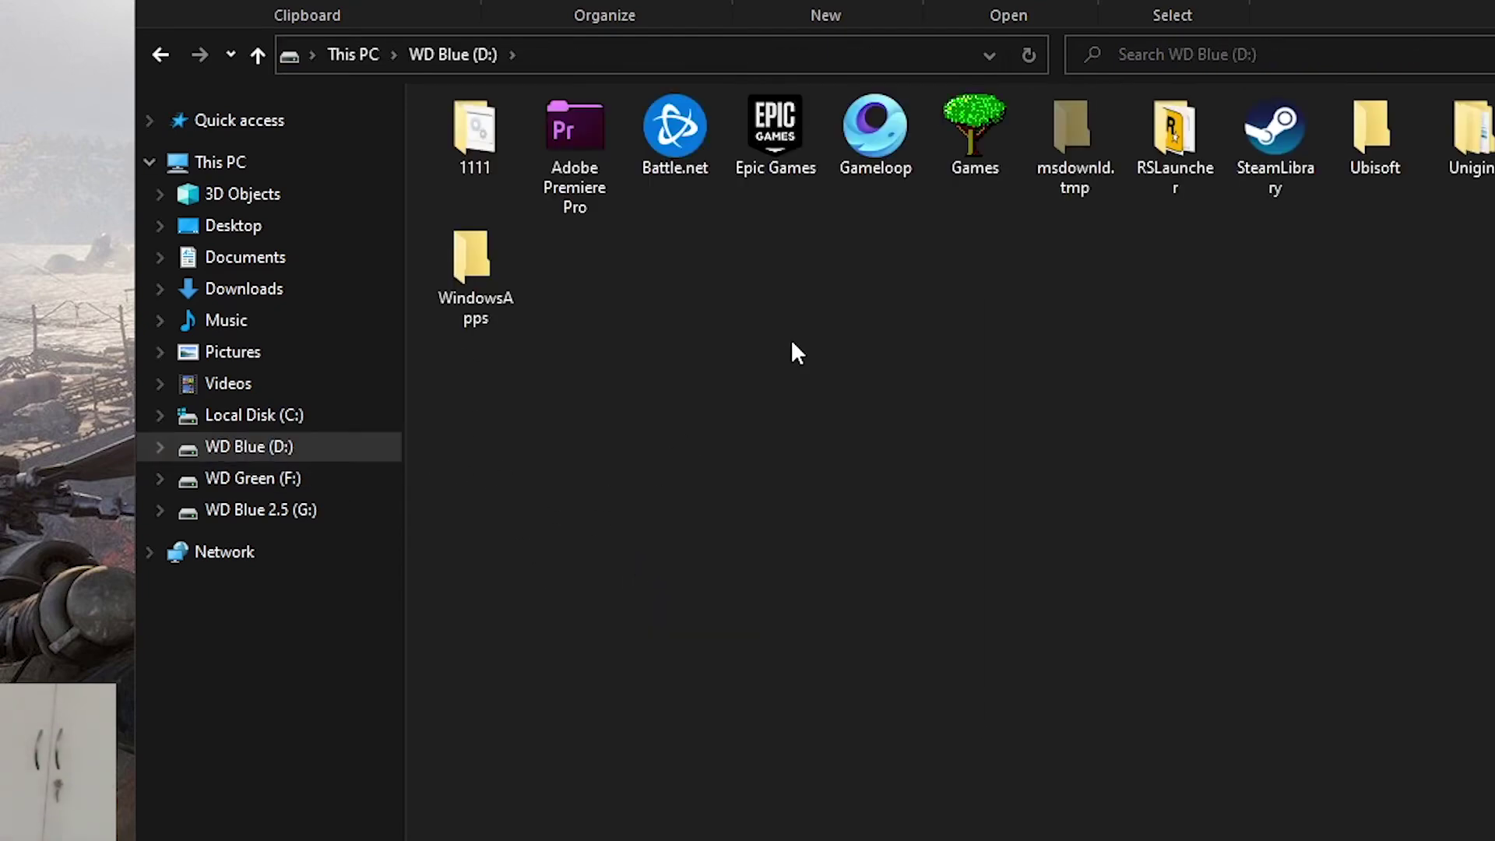
double_click(958, 156)
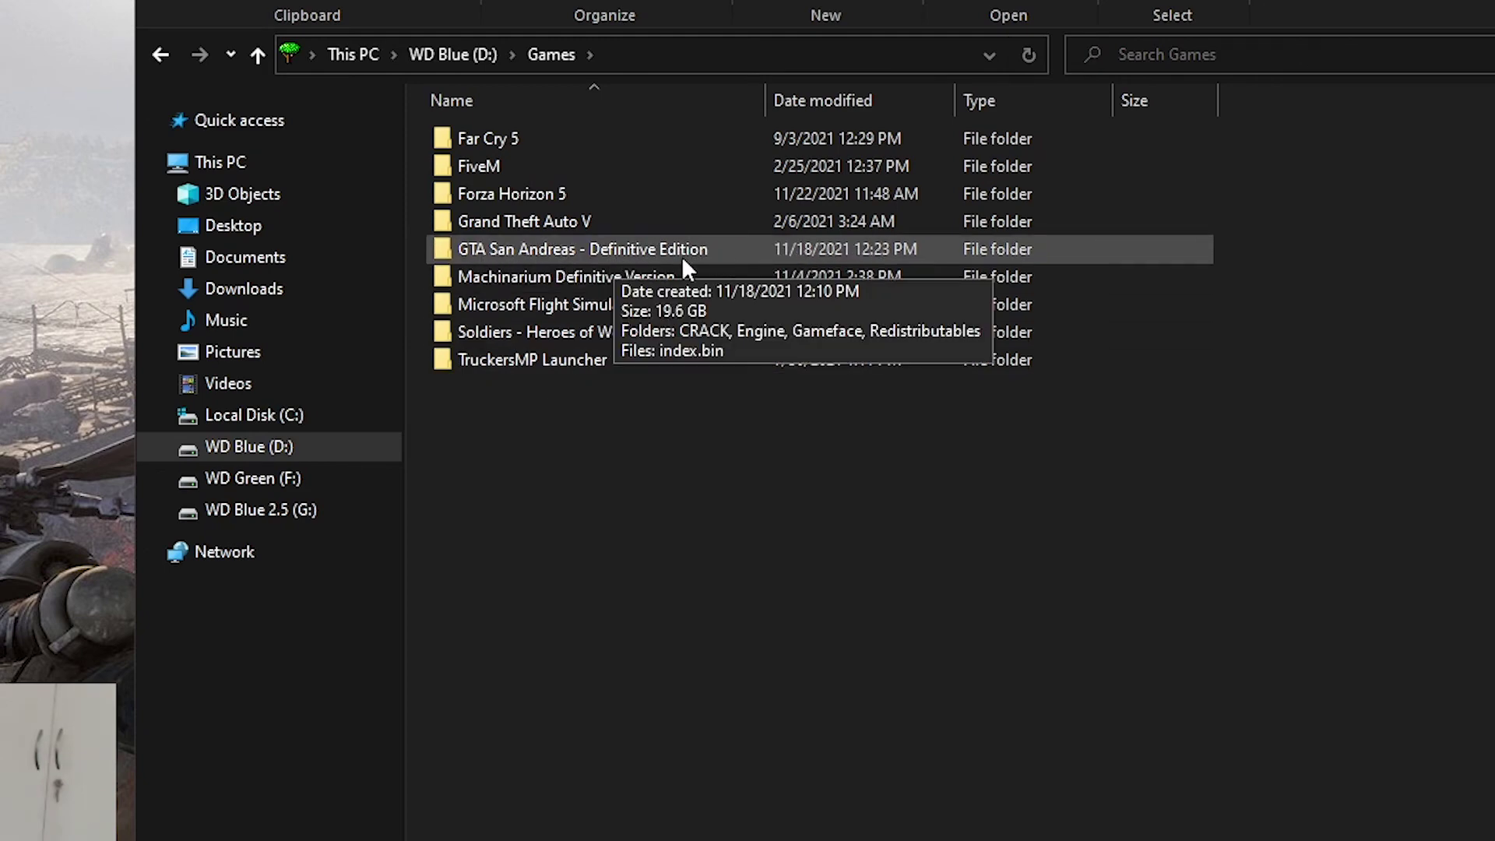
double_click(732, 242)
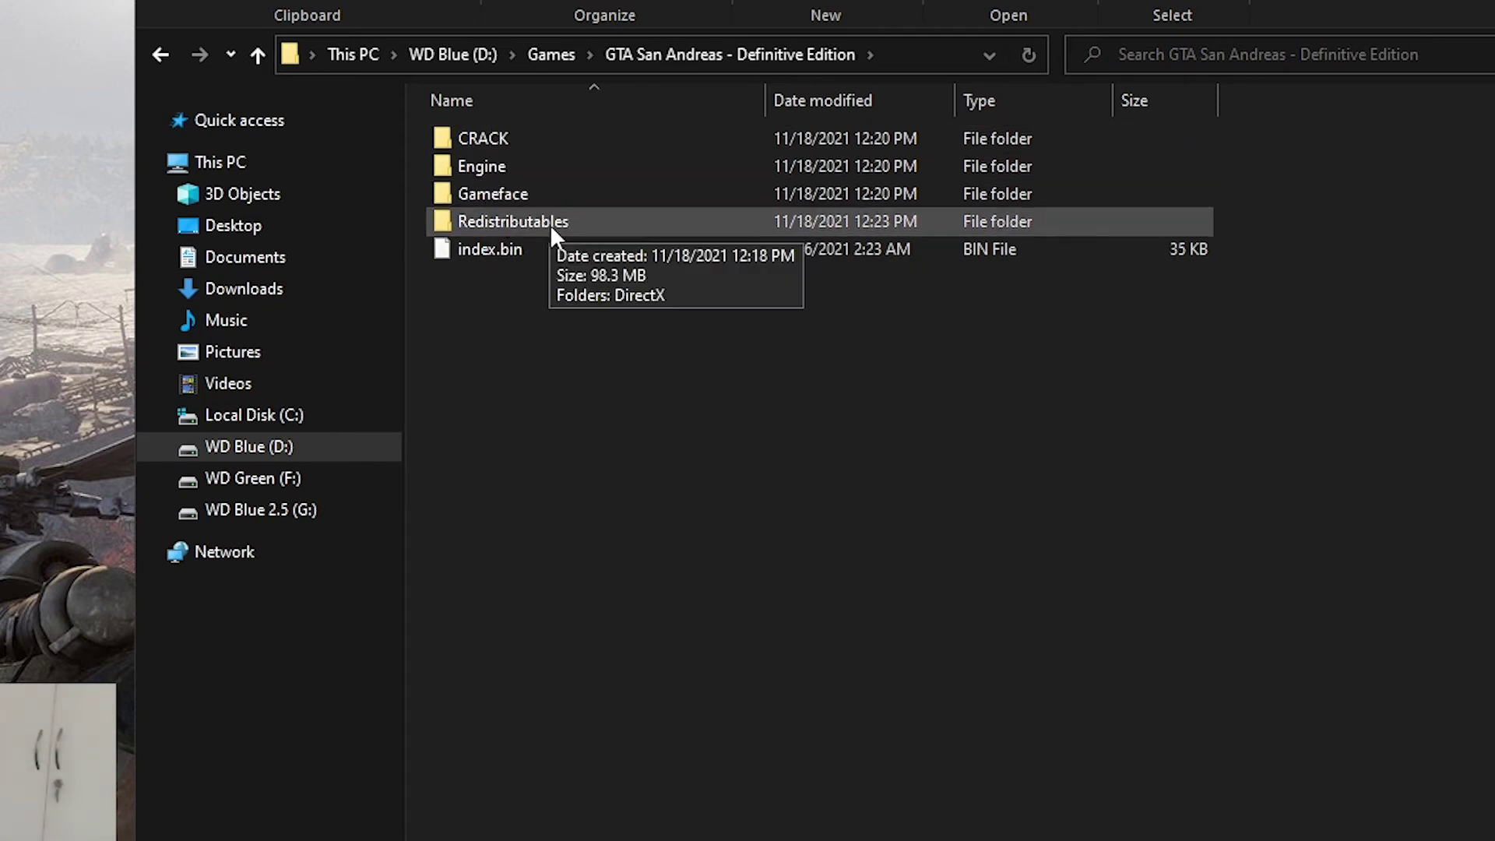
Try to paste the copied Gameface folder into the game's installation folder.
right_click(620, 394)
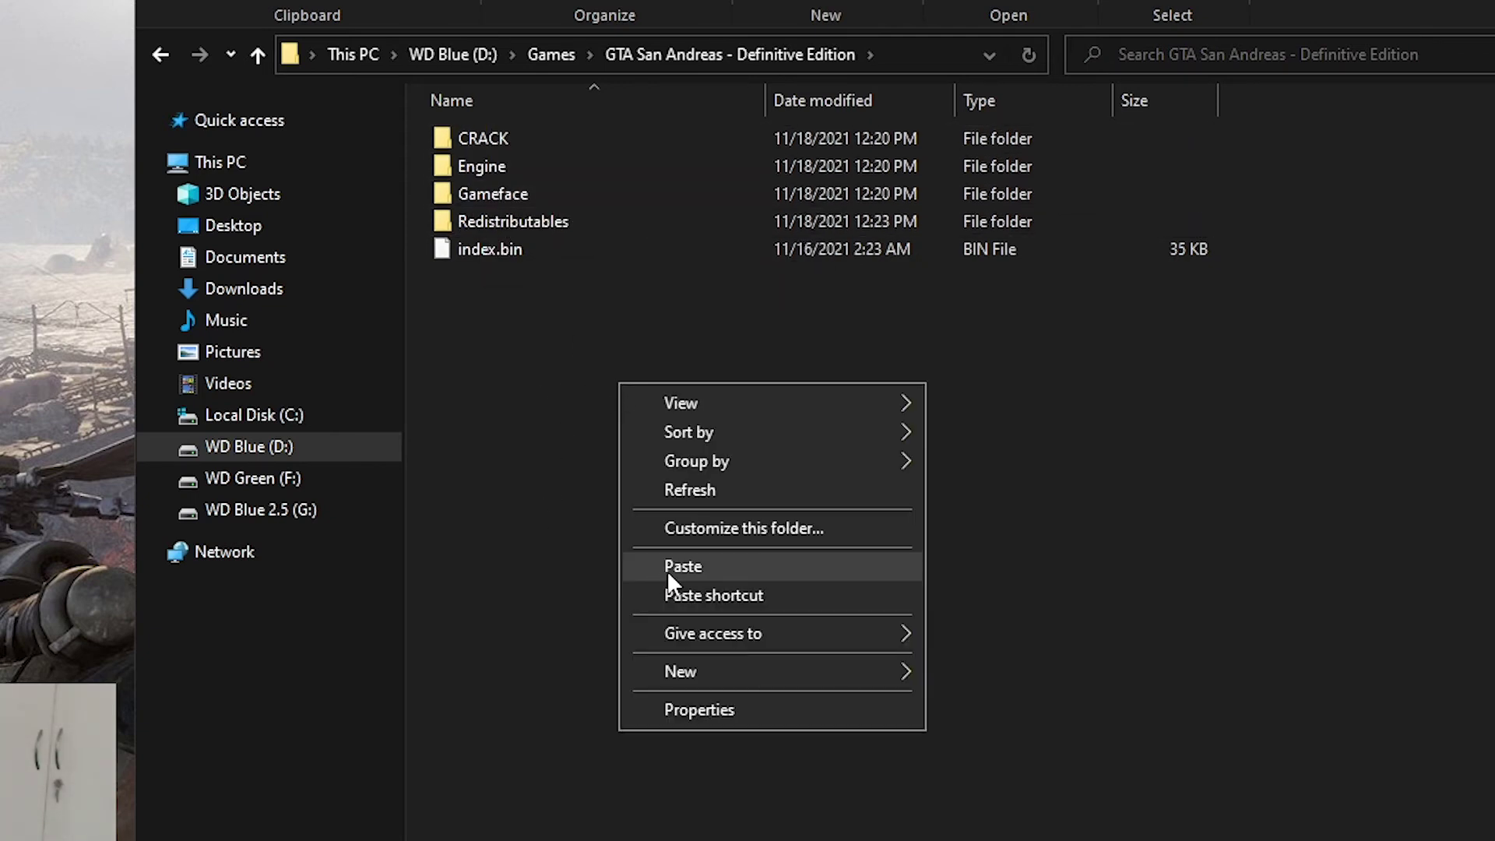
left_click(668, 569)
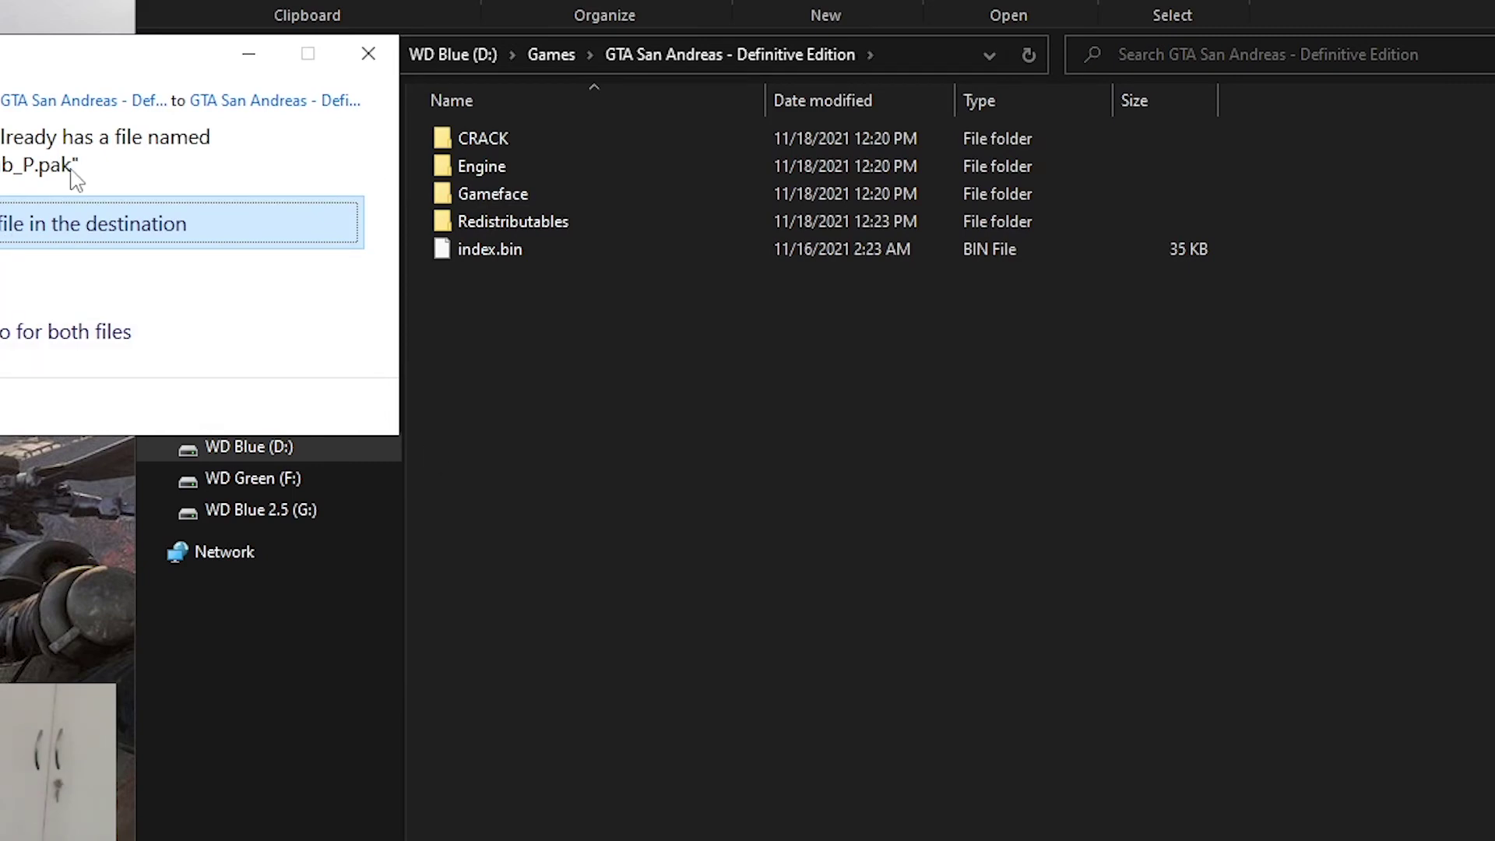
left_click_drag(140, 71, 924, 333)
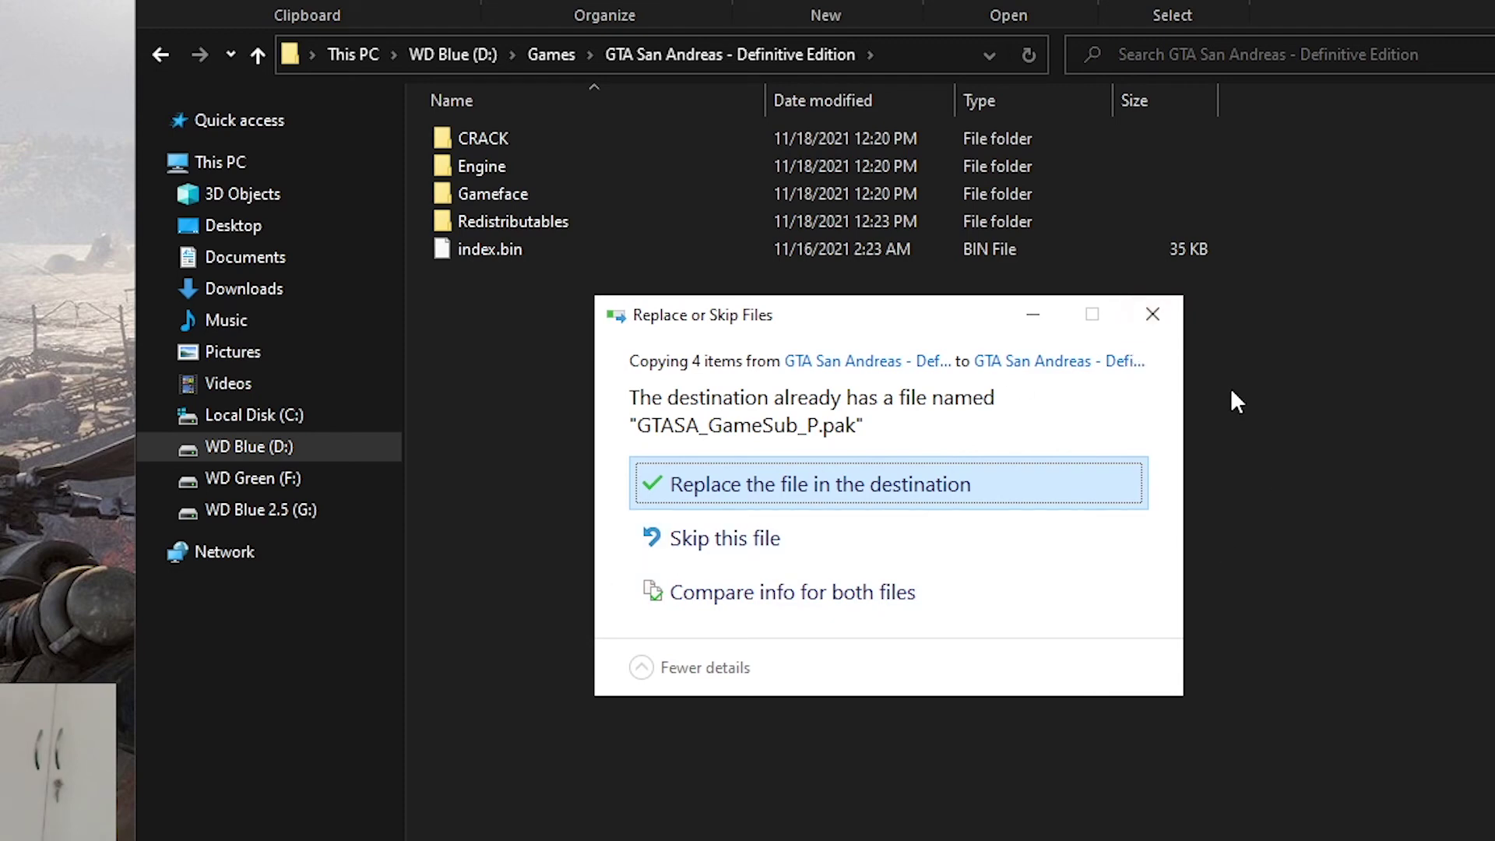
left_click(1153, 314)
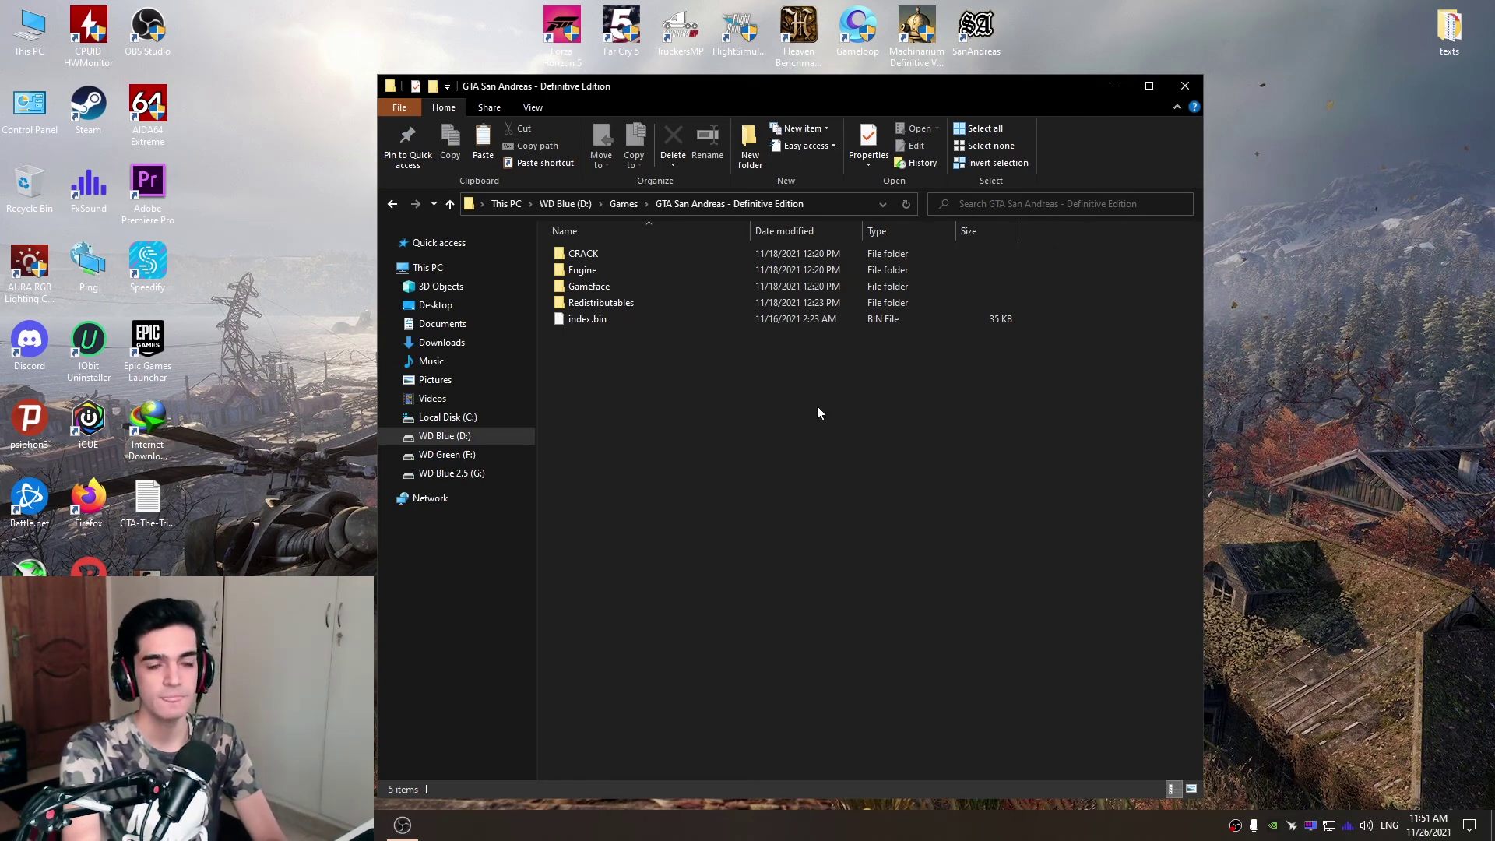
left_click_drag(1067, 87, 1076, 86)
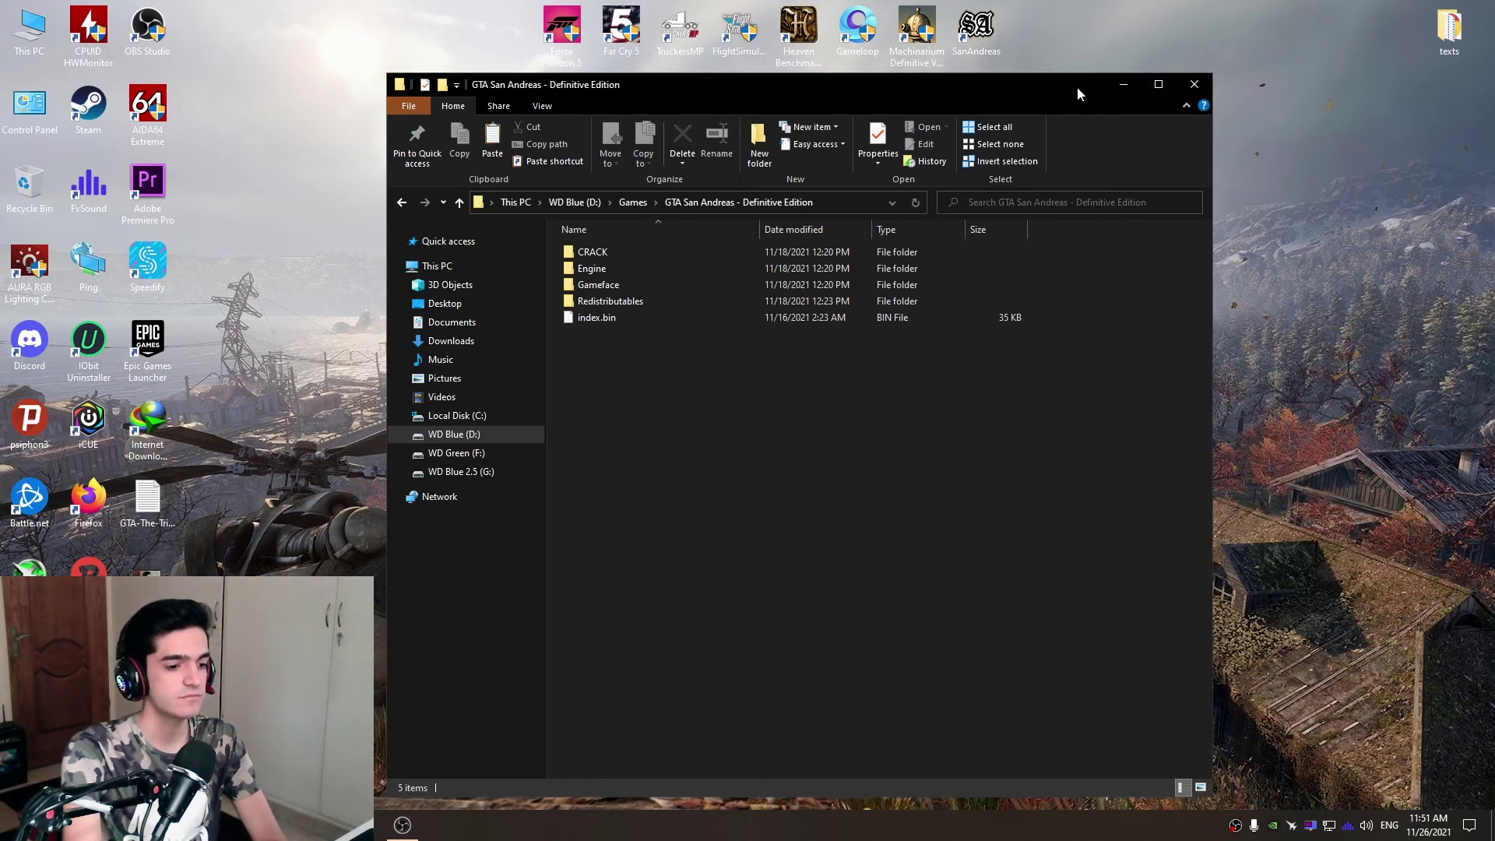
right_click(1265, 316)
left_click(1270, 363)
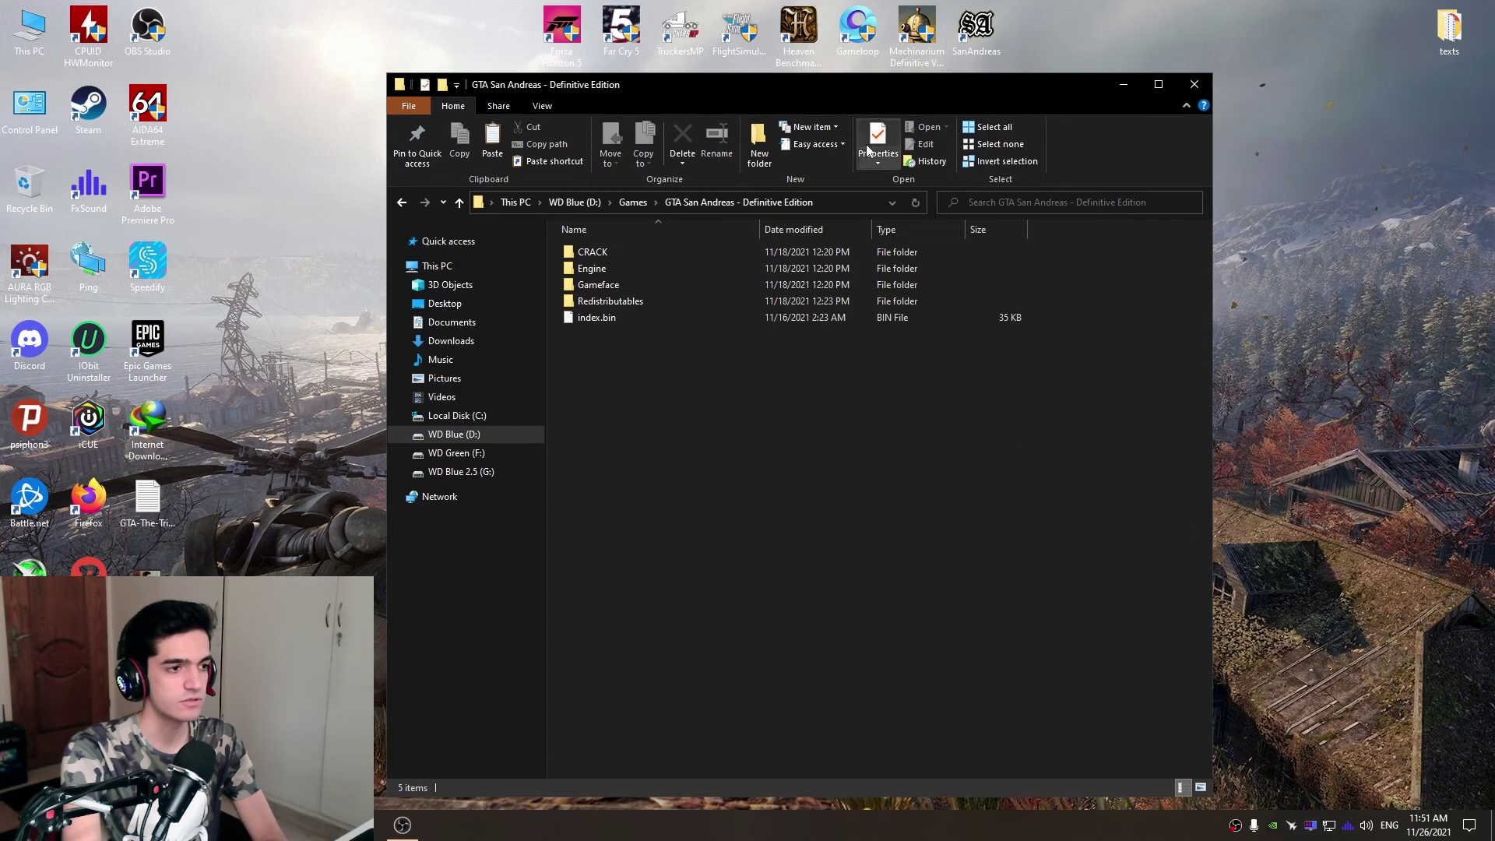
left_click_drag(841, 90, 827, 91)
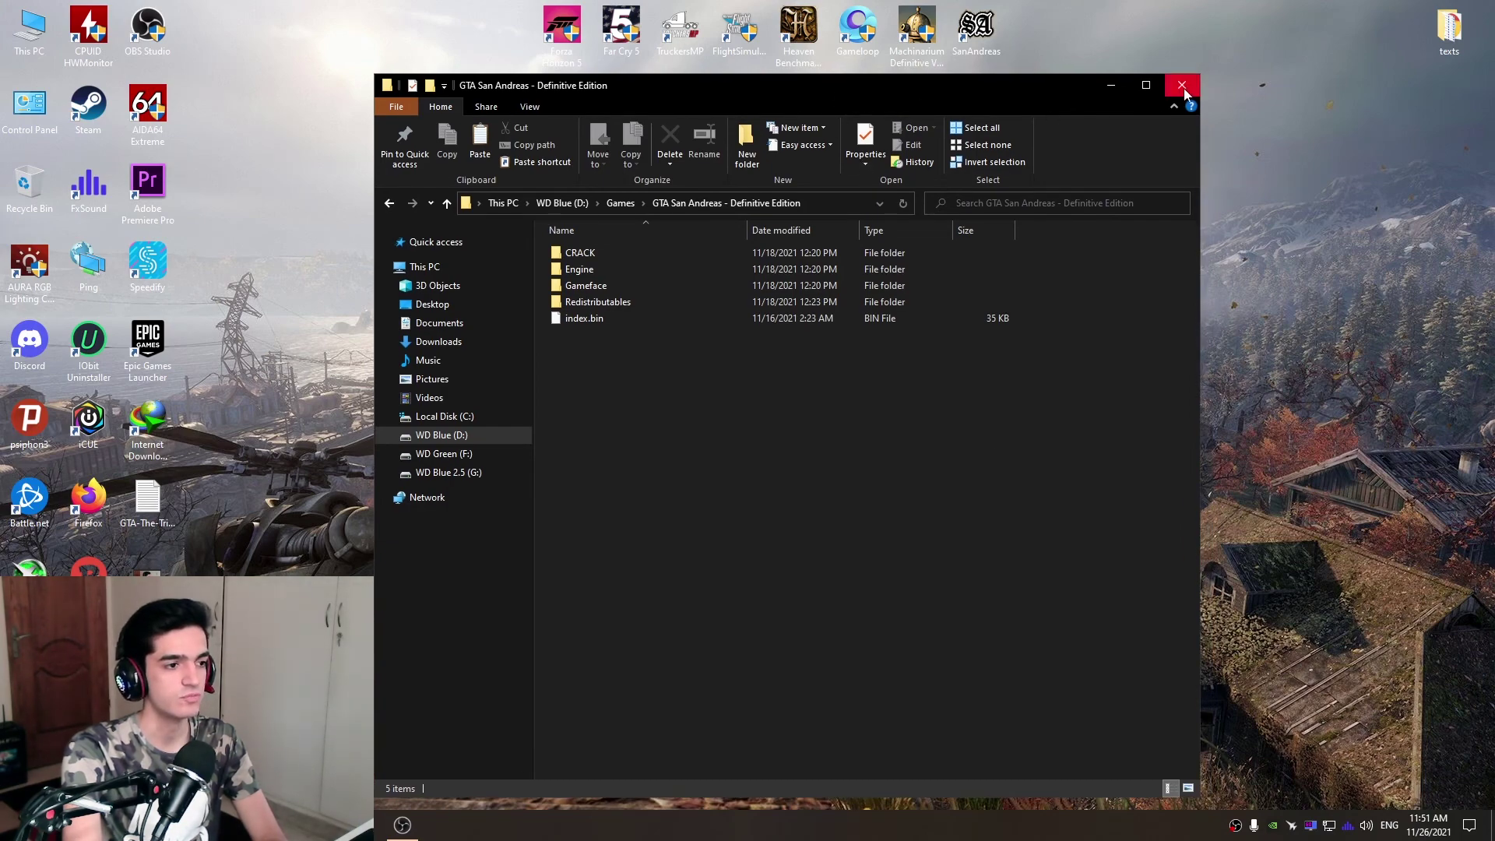